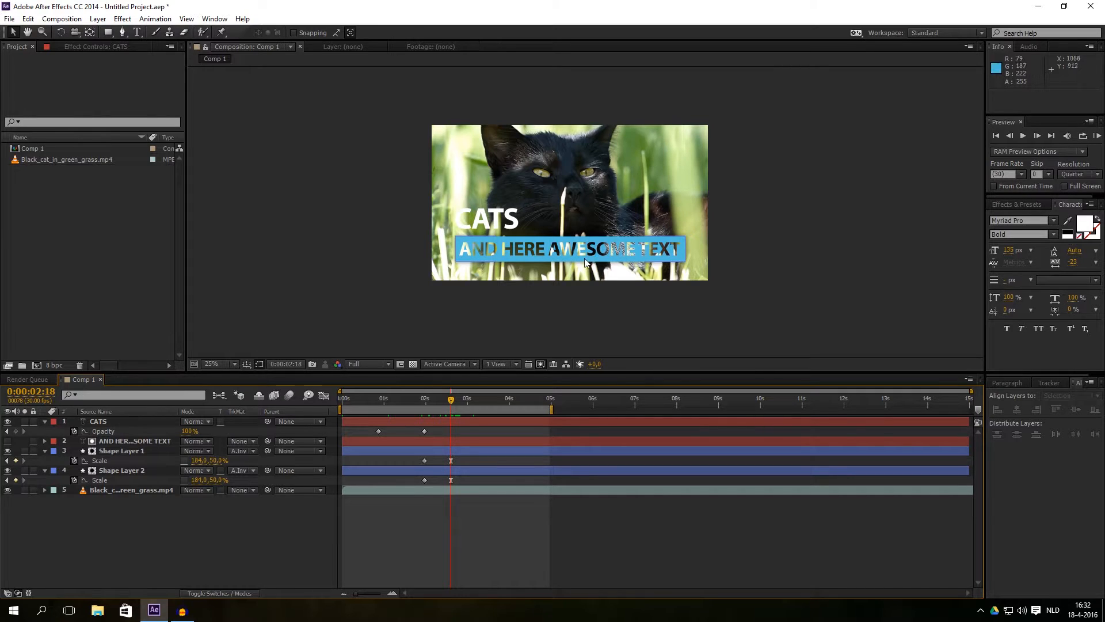
# Review the existing banner animation by scrubbing and previewing the timeline.
pyautogui.click(460, 490)
pyautogui.click(458, 511)
pyautogui.moveTo(451, 400); pyautogui.dragTo(457, 400)
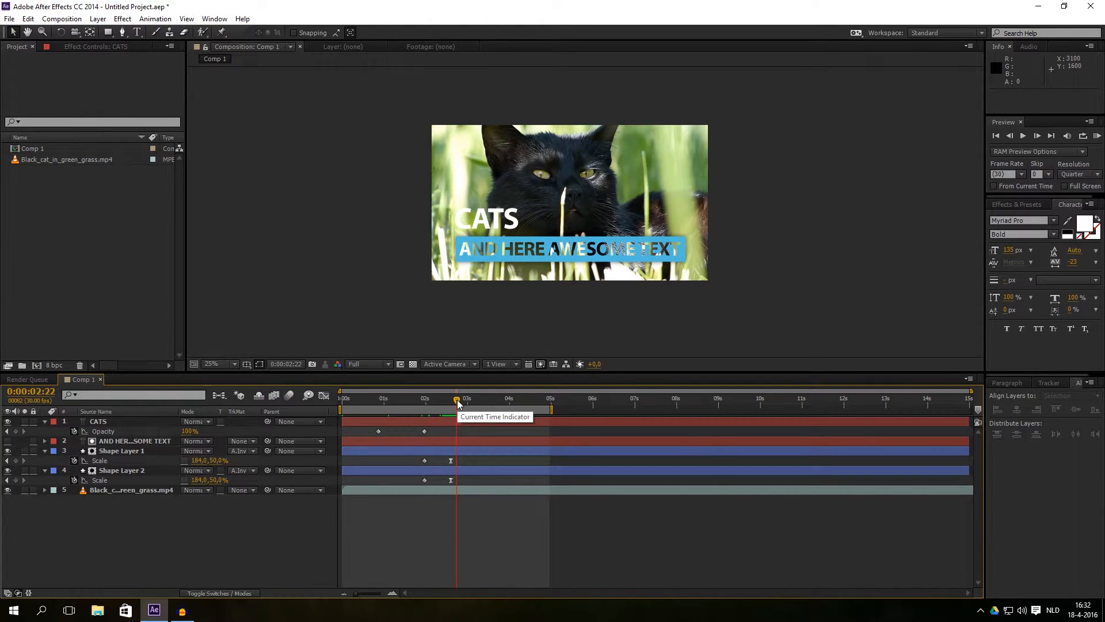
pyautogui.moveTo(457, 398)
pyautogui.mouseDown()
pyautogui.moveTo(481, 397)
pyautogui.moveTo(419, 403)
pyautogui.mouseUp()
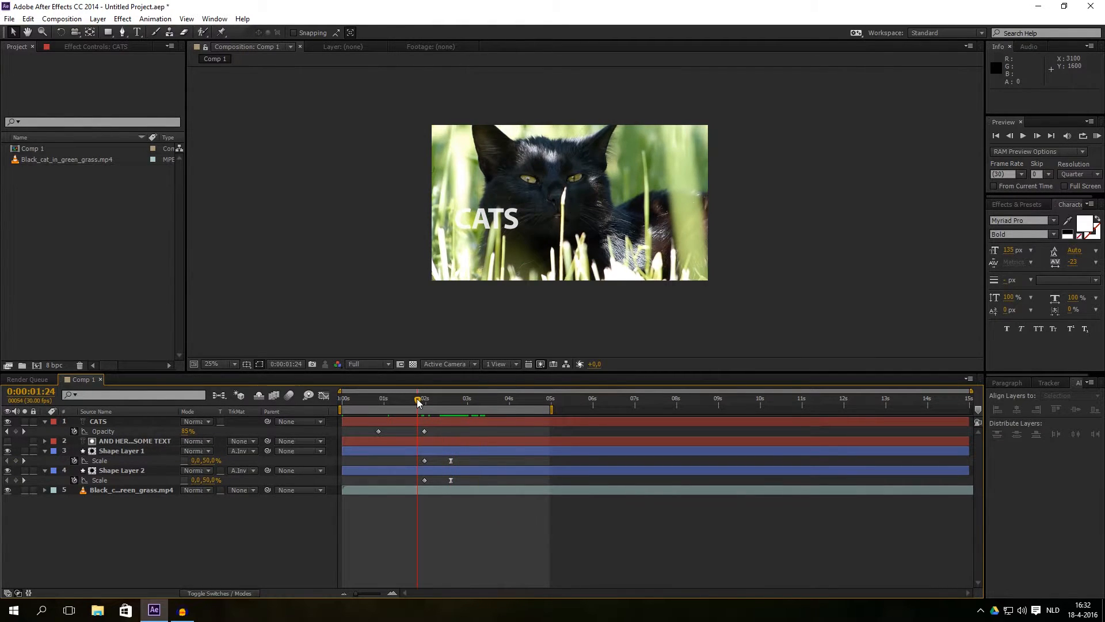
pyautogui.press('space')
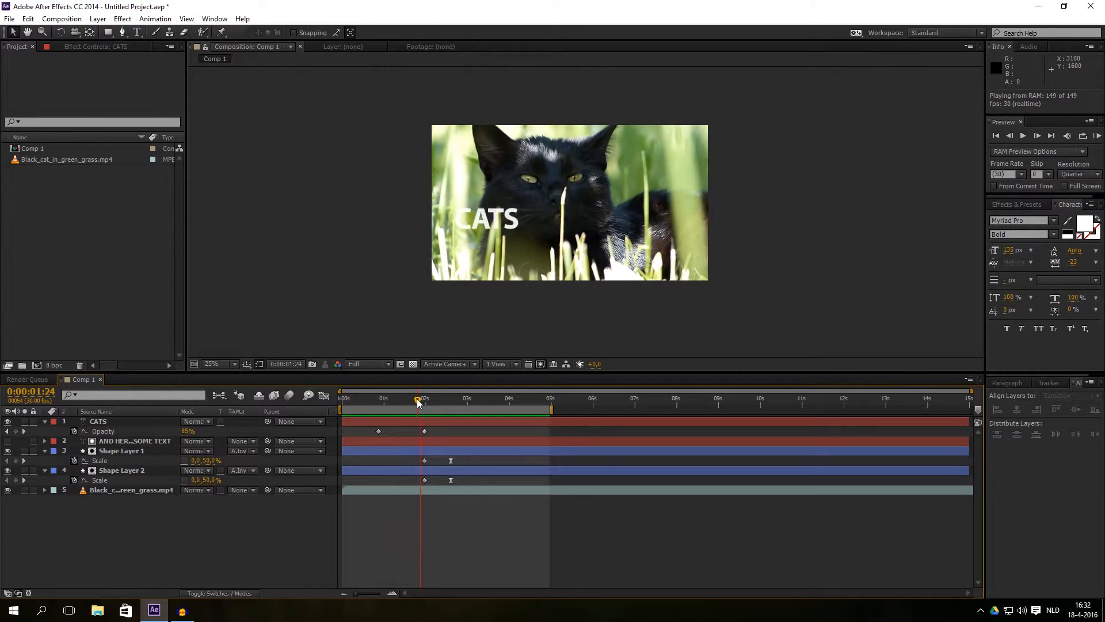
pyautogui.press('space')
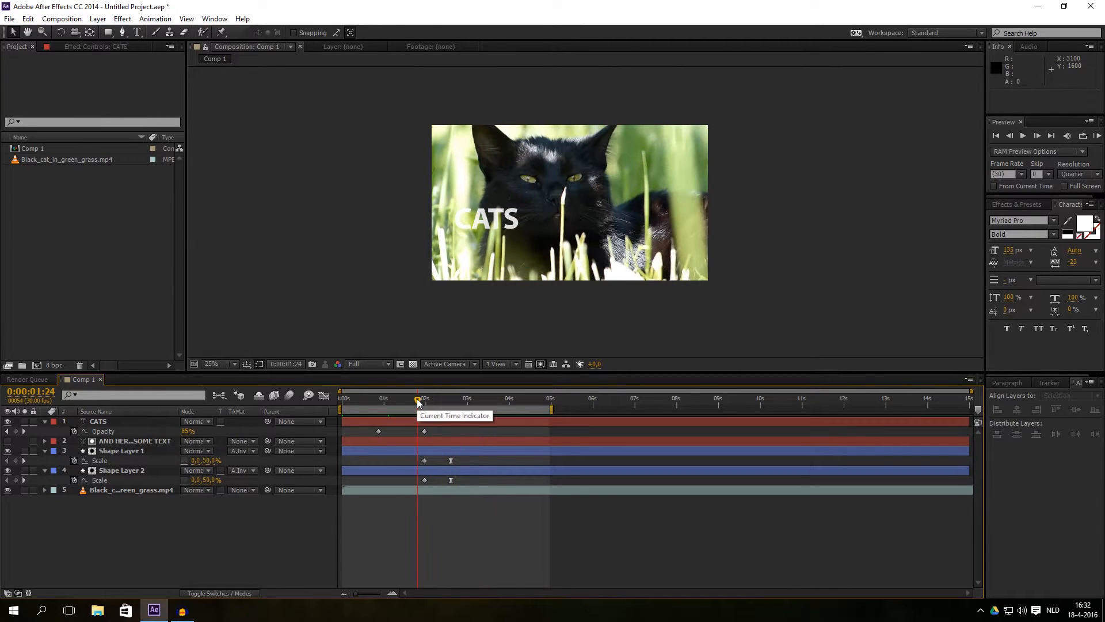
pyautogui.moveTo(419, 402); pyautogui.dragTo(449, 390)
pyautogui.scroll(2, 659, 252)
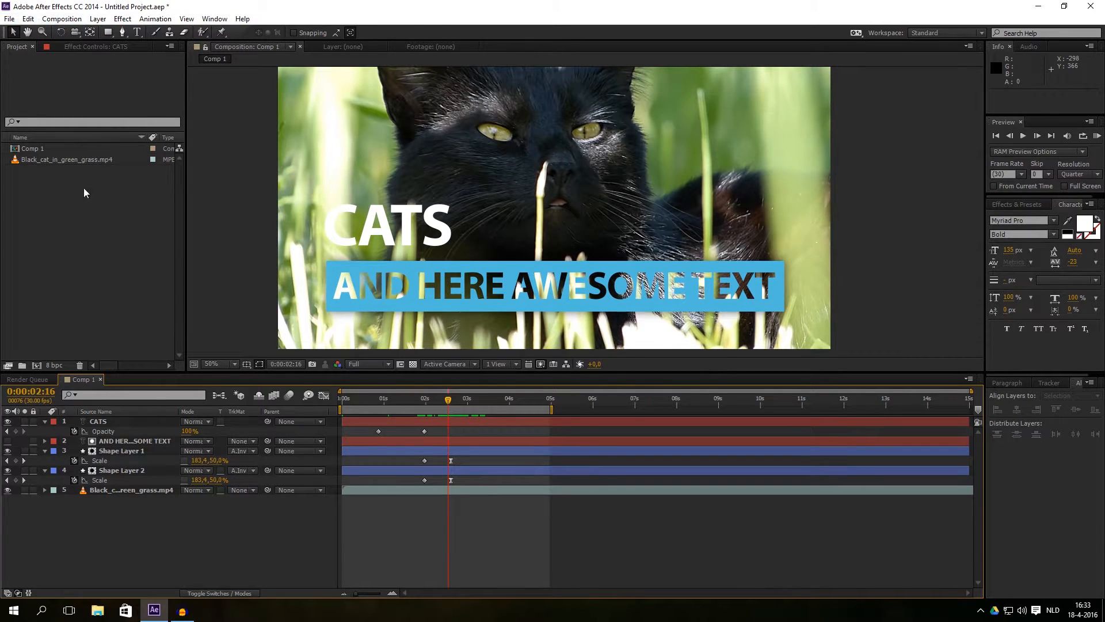
pyautogui.click(92, 85)
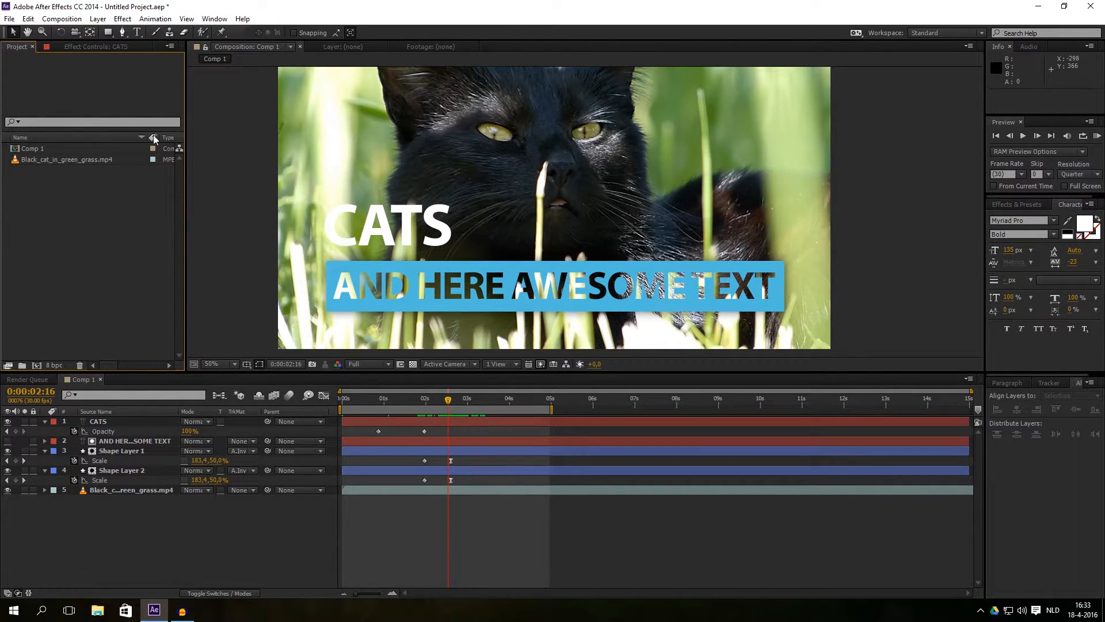
pyautogui.click(263, 523)
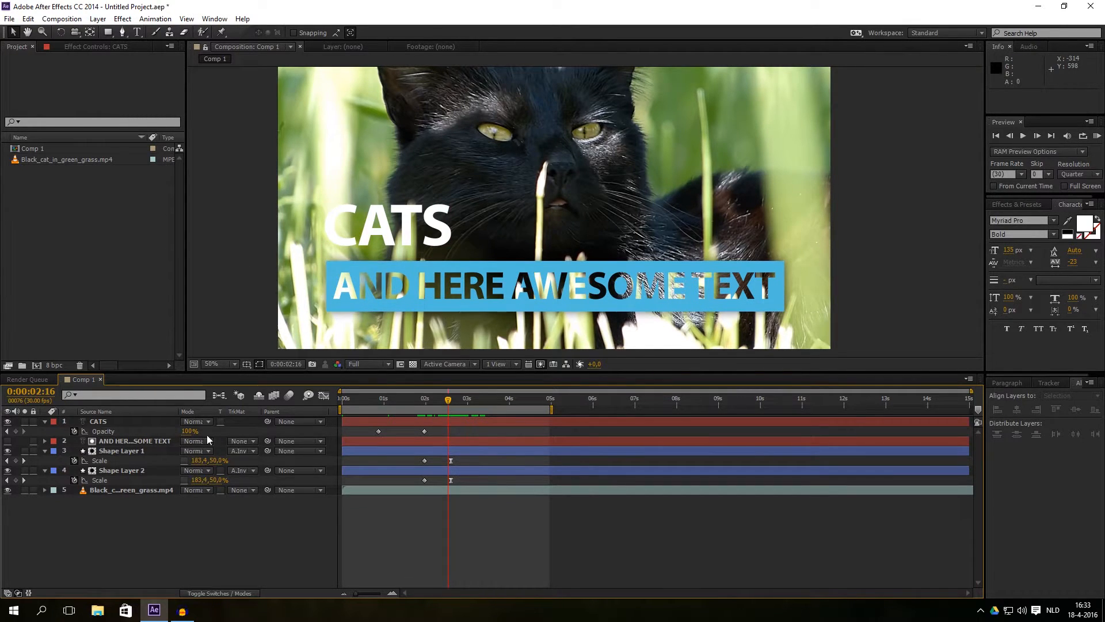
# Create new Comp 2, add the Black_cat_in_green_grass.mp4 footage and move to the 5-second mark.
pyautogui.click(61, 18)
pyautogui.click(95, 47)
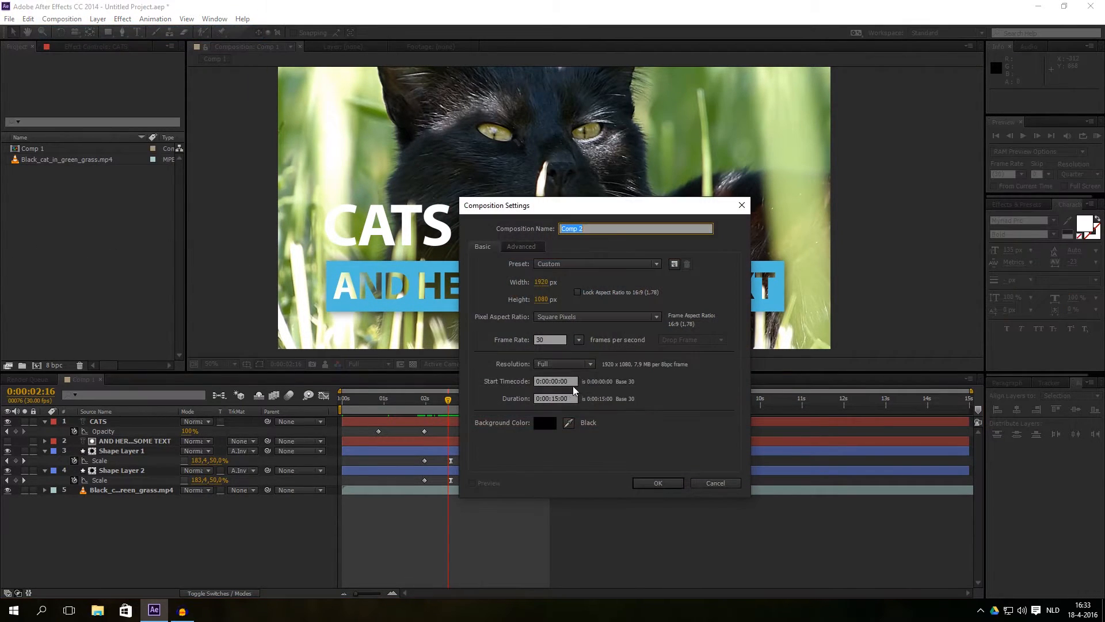
pyautogui.click(664, 492)
pyautogui.moveTo(58, 169); pyautogui.dragTo(172, 422)
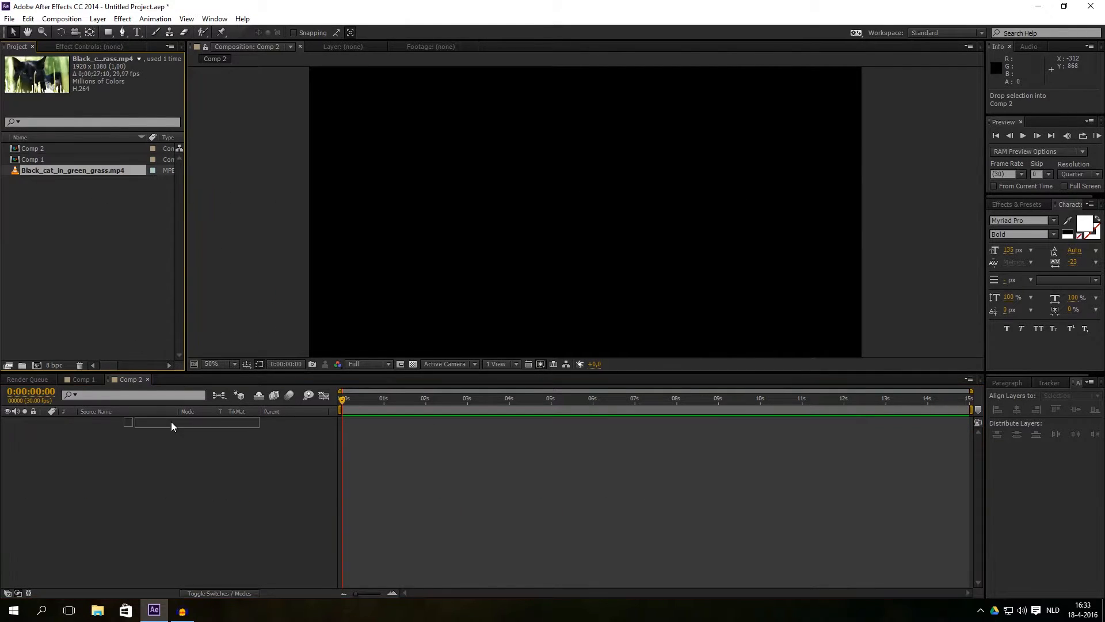
pyautogui.scroll(-2, 596, 243)
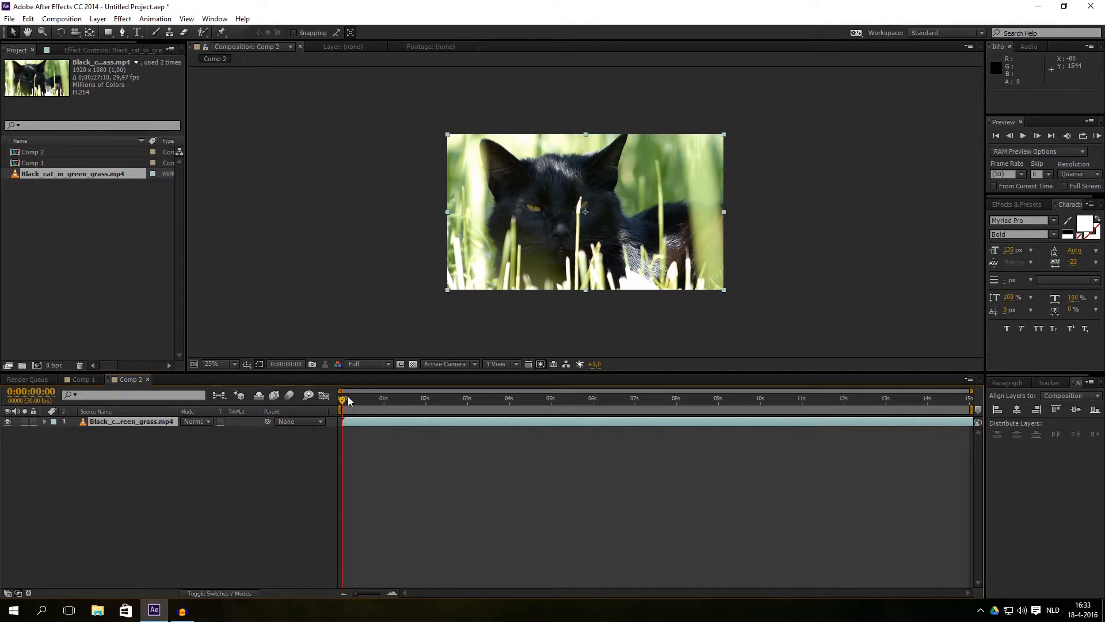
pyautogui.moveTo(350, 402); pyautogui.dragTo(551, 403)
pyautogui.press('n')
# Cancel the new solid, then draw a wide rectangle bar across the middle of the cat footage.
pyautogui.click(154, 447)
pyautogui.rightClick(164, 461)
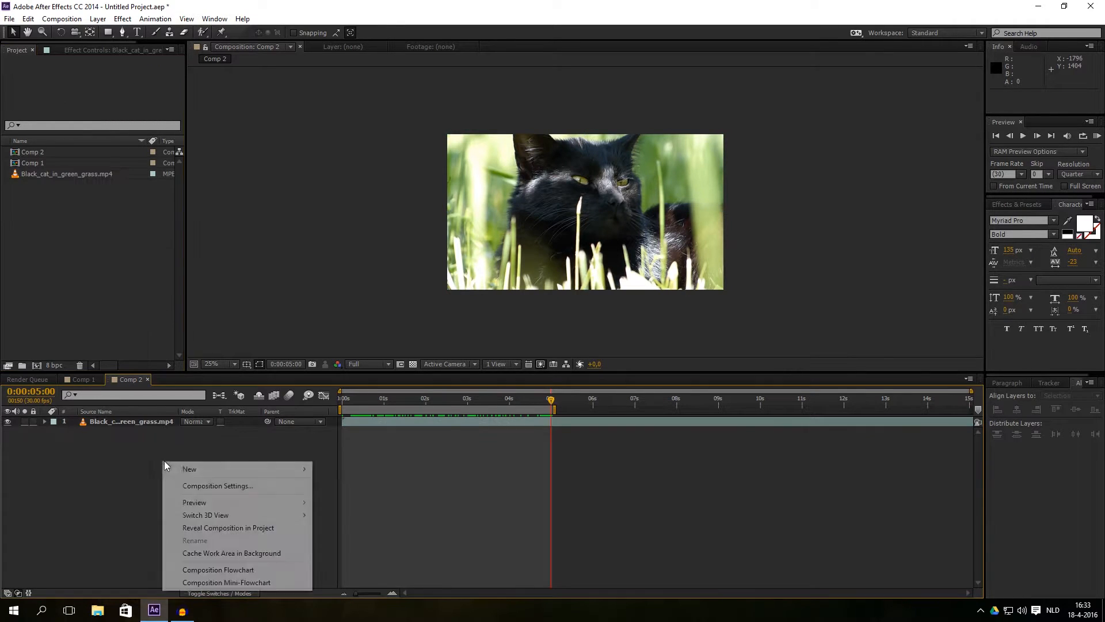
pyautogui.click(357, 497)
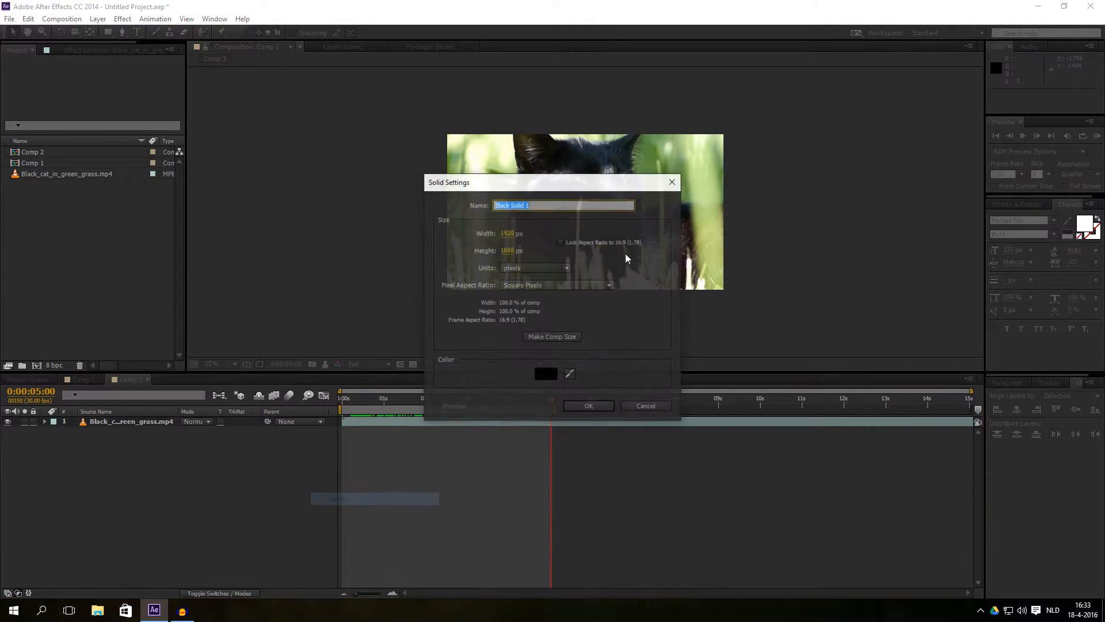
pyautogui.click(646, 406)
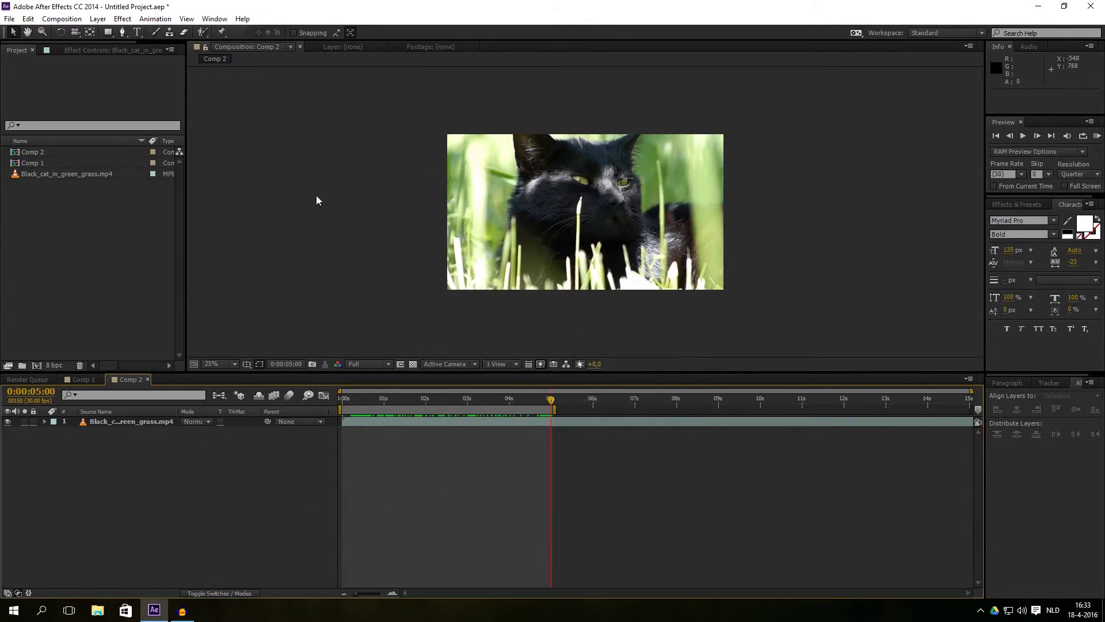
pyautogui.click(108, 32)
pyautogui.moveTo(467, 206); pyautogui.dragTo(699, 233)
# Set the rectangle's fill to a bright light blue in the Shape Fill Color picker.
pyautogui.click(310, 32)
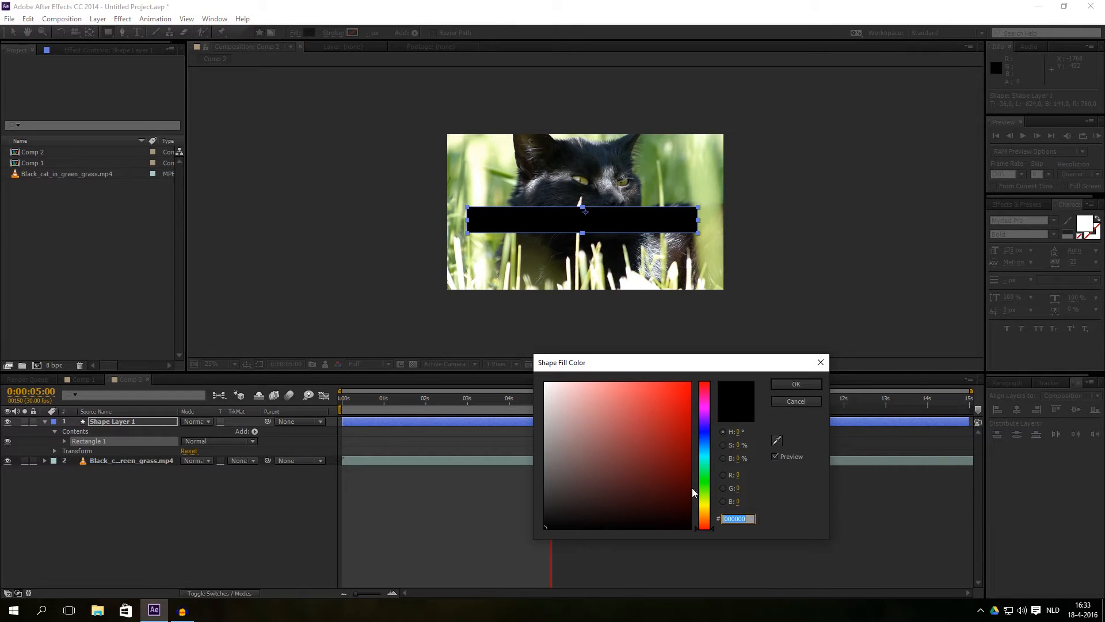
pyautogui.click(704, 438)
pyautogui.click(636, 401)
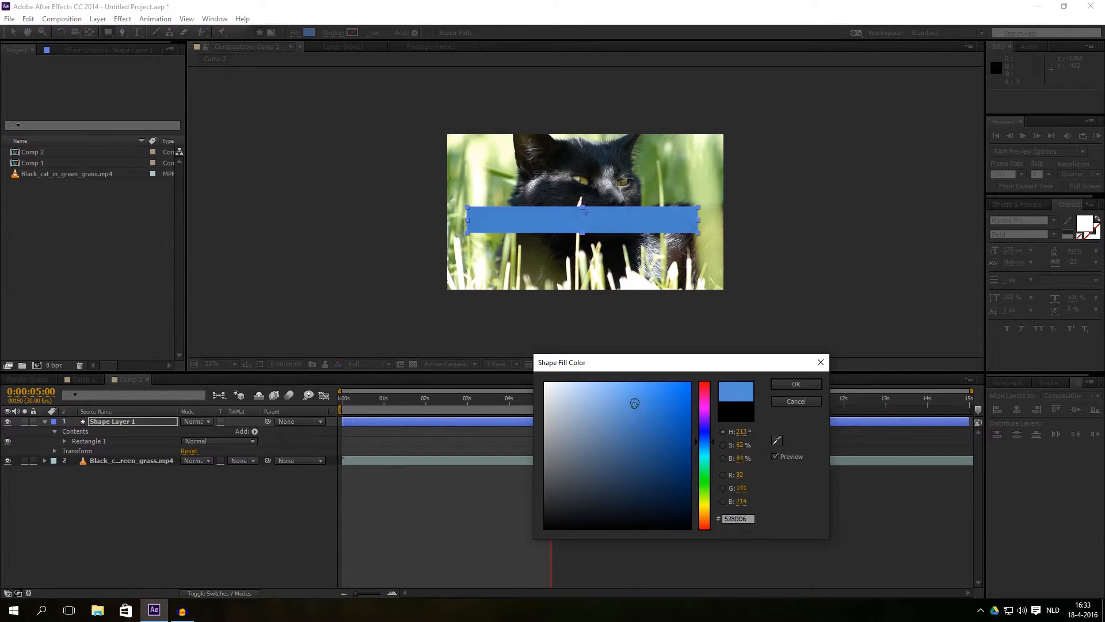
pyautogui.click(707, 449)
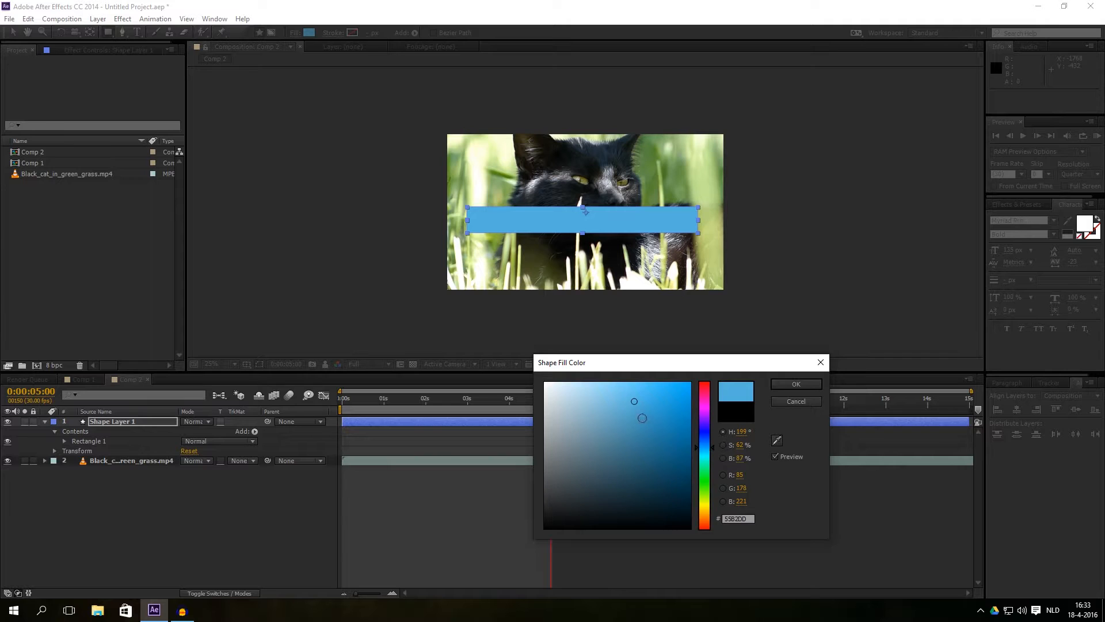
pyautogui.moveTo(641, 415); pyautogui.dragTo(646, 387)
# Move the blue bar's anchor point to its left end and start adding a new layer.
pyautogui.press('Return')
pyautogui.scroll(2, 588, 215)
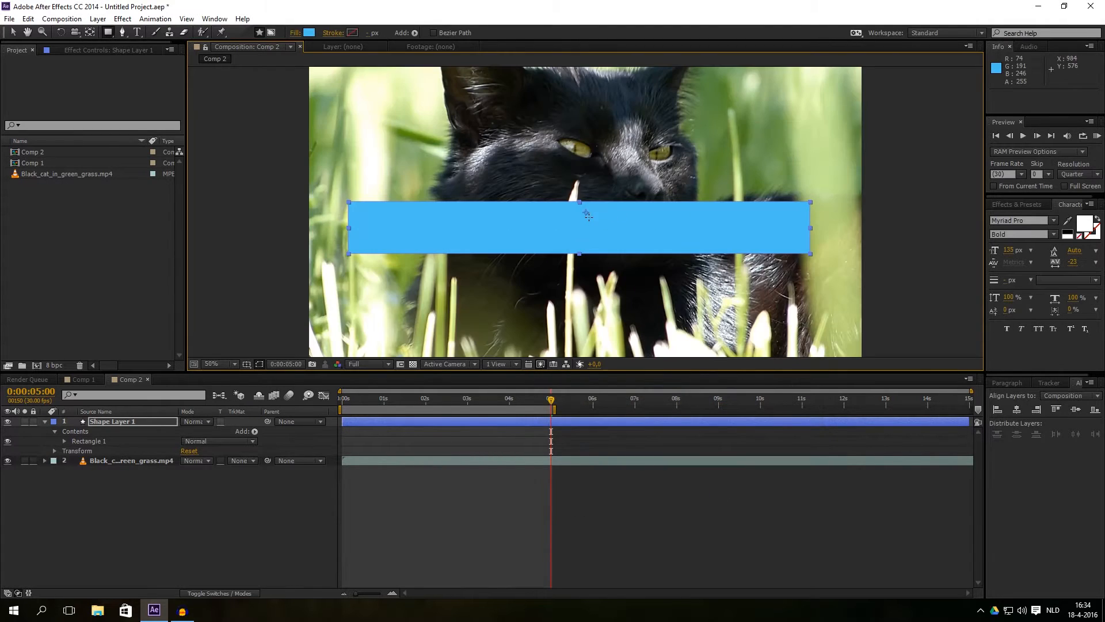
pyautogui.press('v')
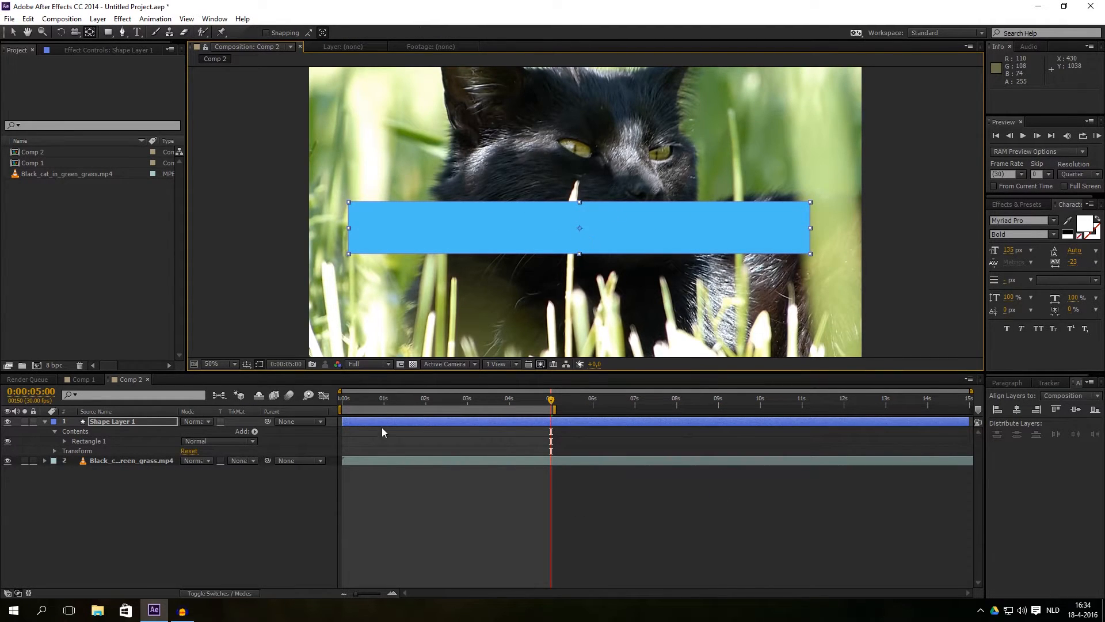
pyautogui.click(384, 422)
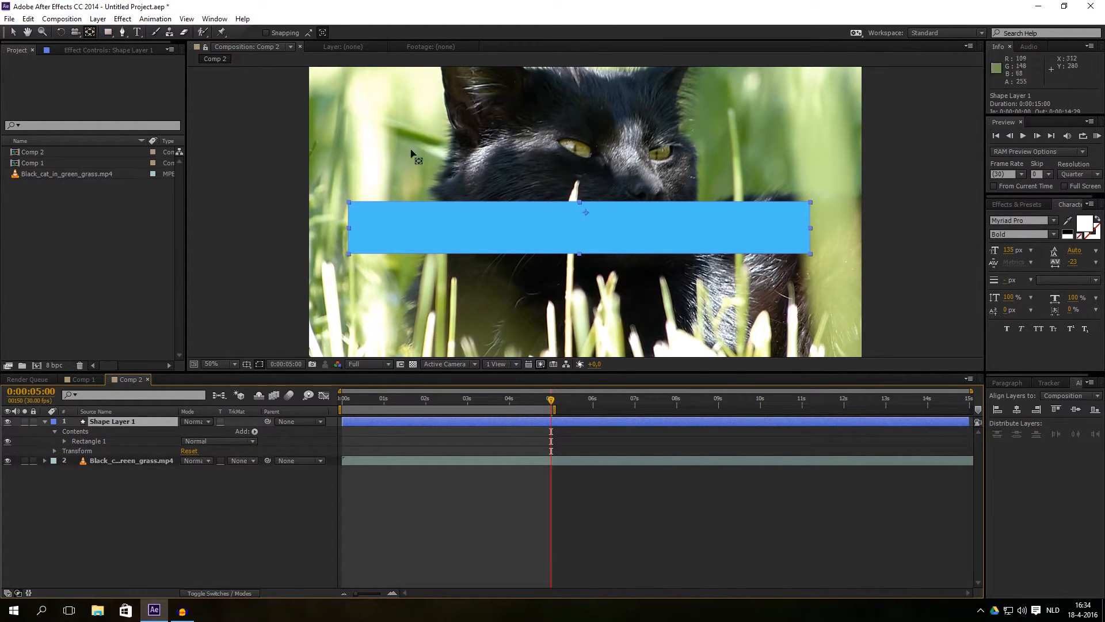
pyautogui.moveTo(586, 212); pyautogui.dragTo(349, 229)
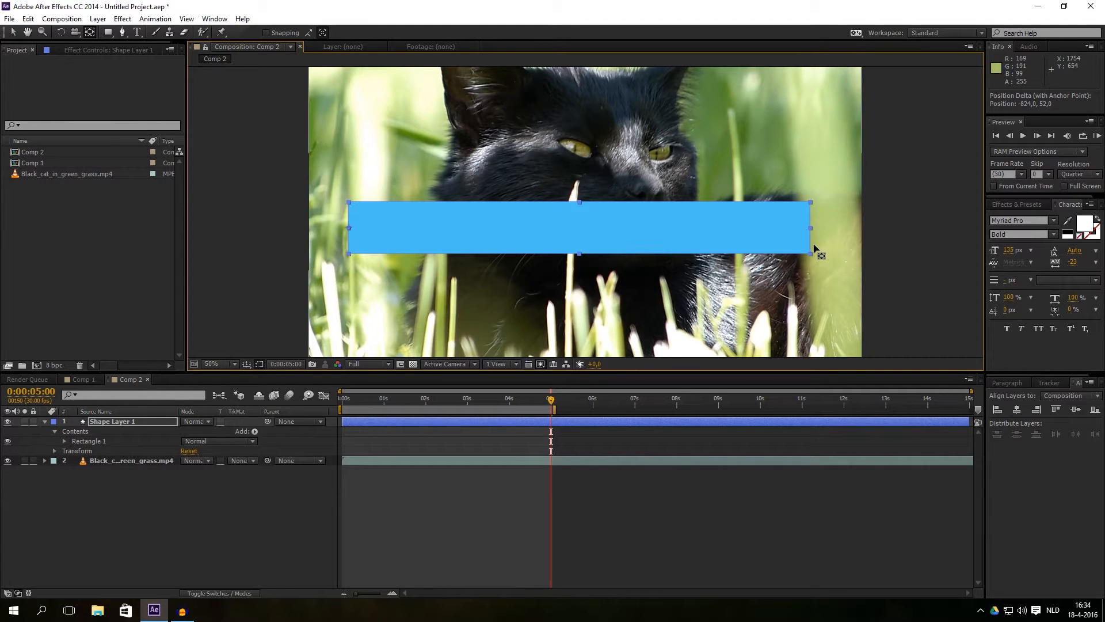
pyautogui.scroll(-1, 554, 291)
pyautogui.rightClick(141, 492)
pyautogui.moveTo(168, 370)
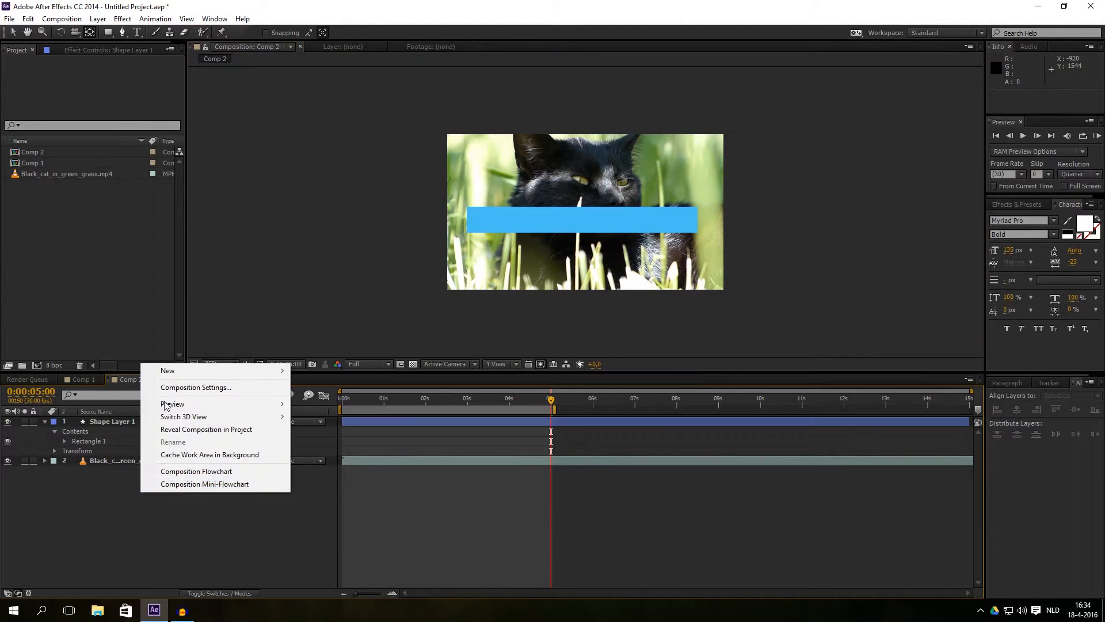
# Add the 'THIS IS TRANSPARENTIE' text layer and place it onto the blue bar.
pyautogui.click(313, 387)
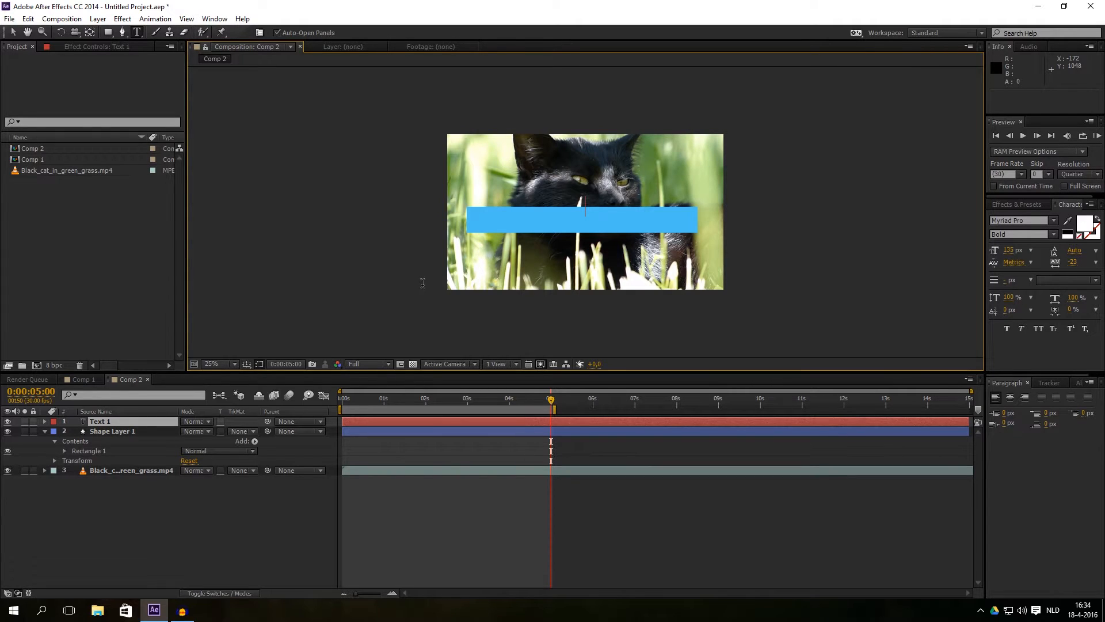
pyautogui.write('THIS IS TRANSPARENT')
pyautogui.press('KP_Enter')
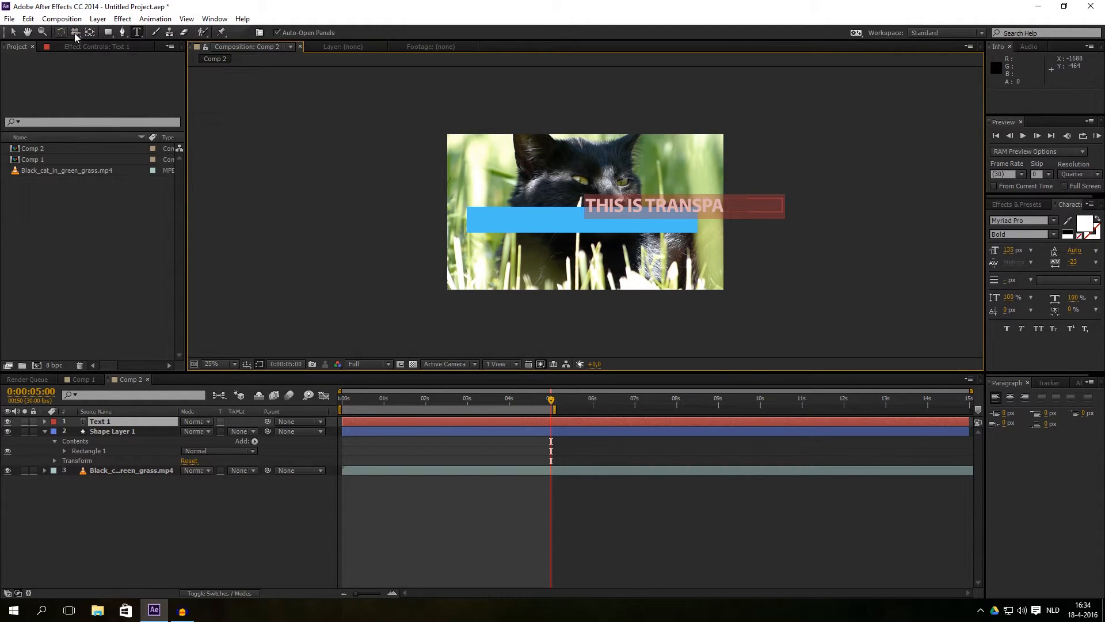
pyautogui.click(14, 32)
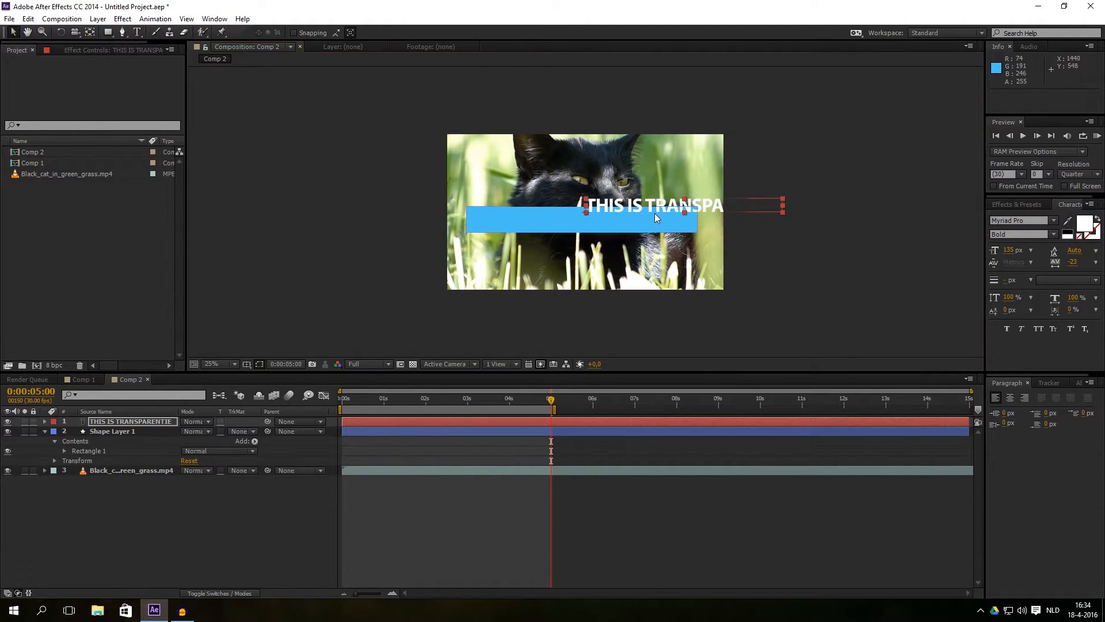
pyautogui.moveTo(654, 212); pyautogui.dragTo(558, 221)
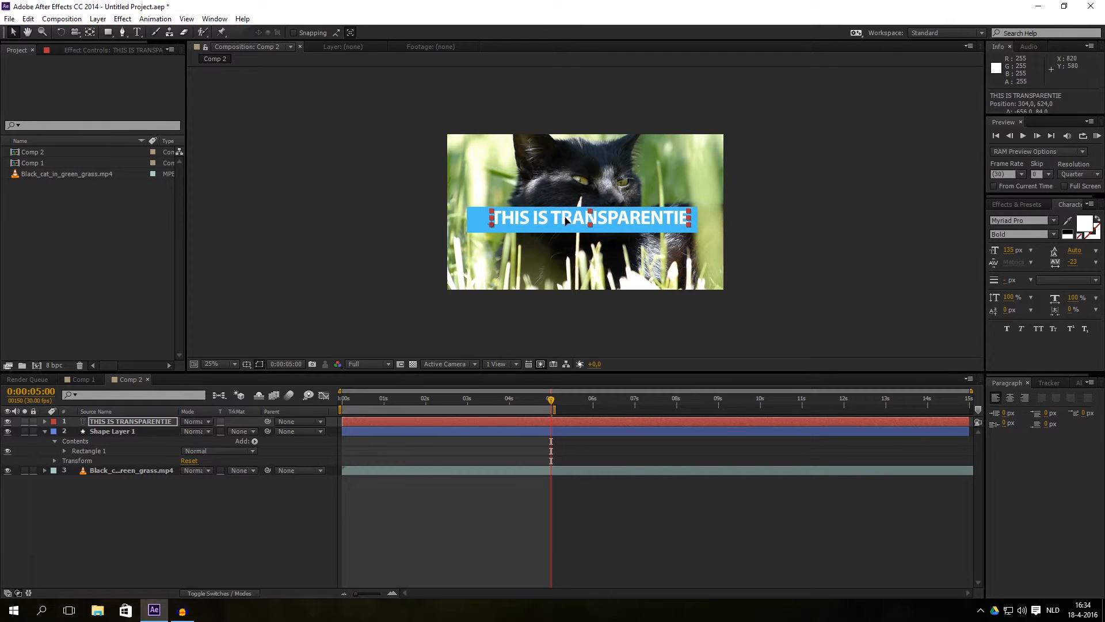
pyautogui.click(120, 423)
pyautogui.press('.')
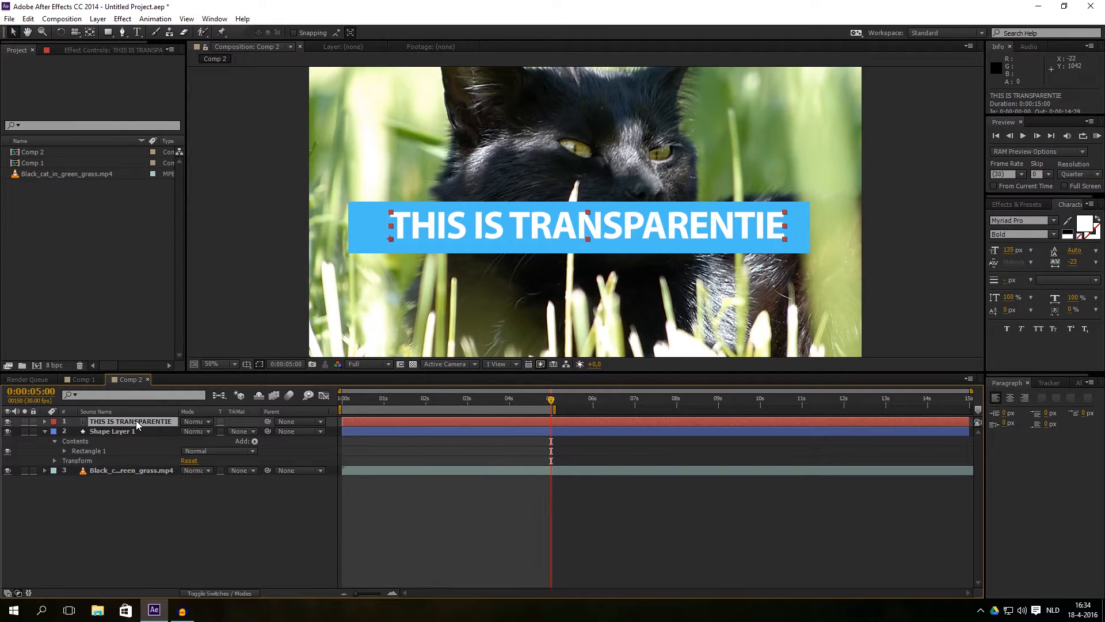
# Shift the title left inside the banner, then nudge it slightly right.
pyautogui.click(138, 429)
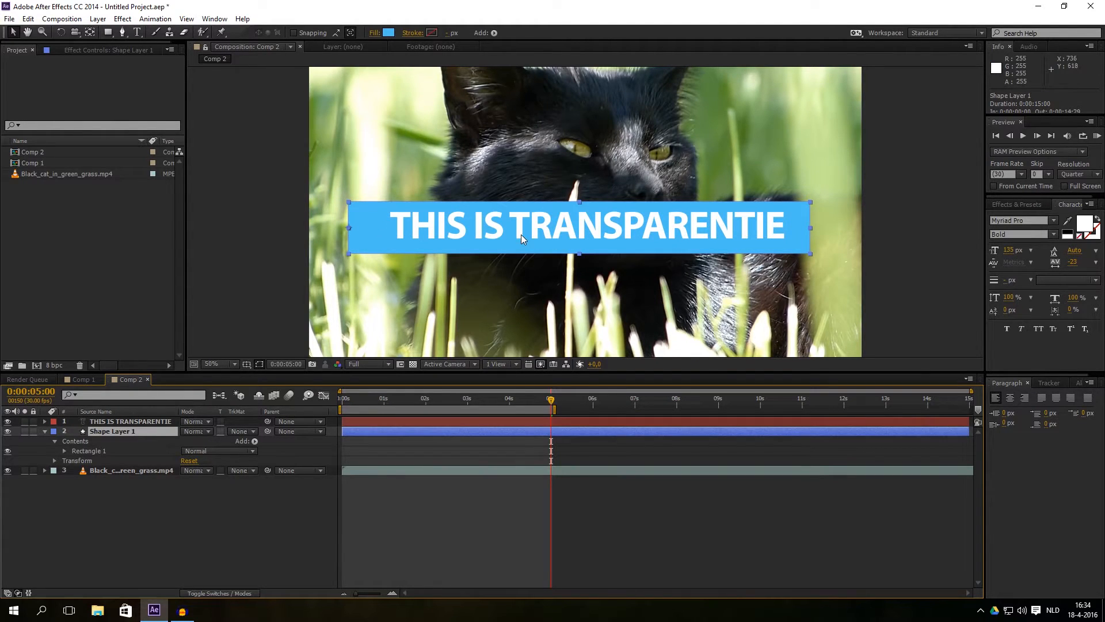
pyautogui.click(127, 422)
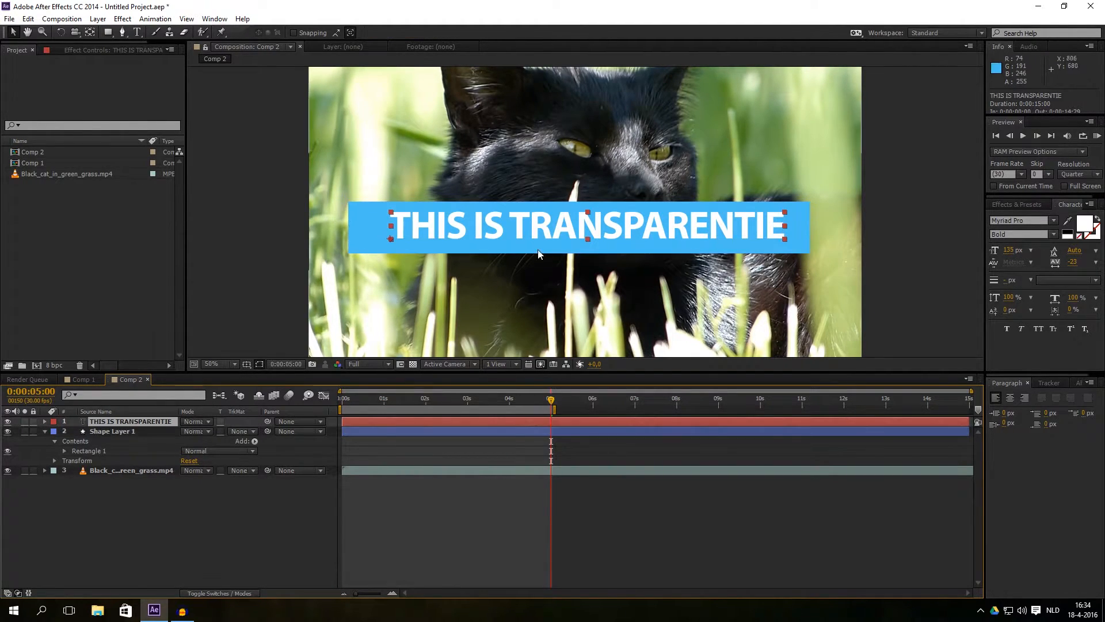
pyautogui.moveTo(584, 222); pyautogui.dragTo(552, 227)
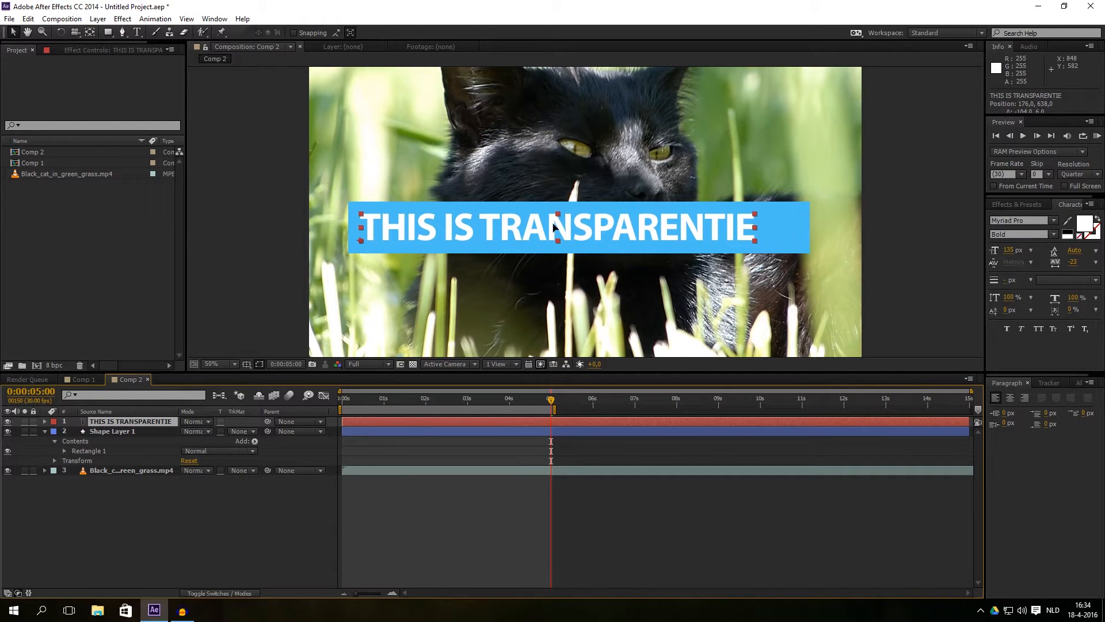
pyautogui.click(551, 226)
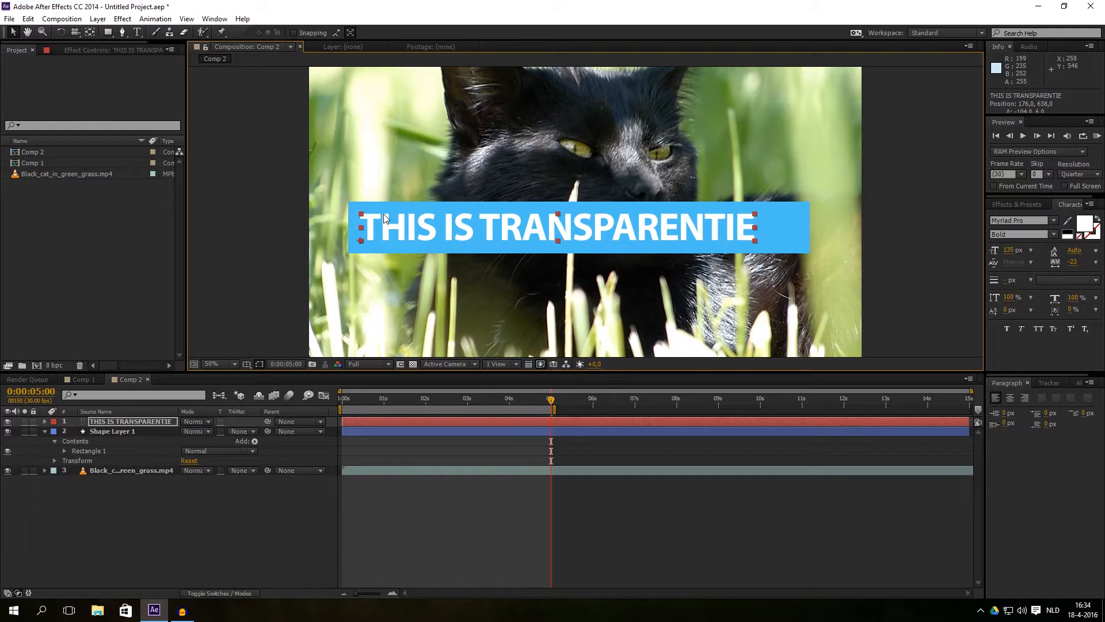
pyautogui.press('Right')
pyautogui.press('Right')
pyautogui.press('Right')
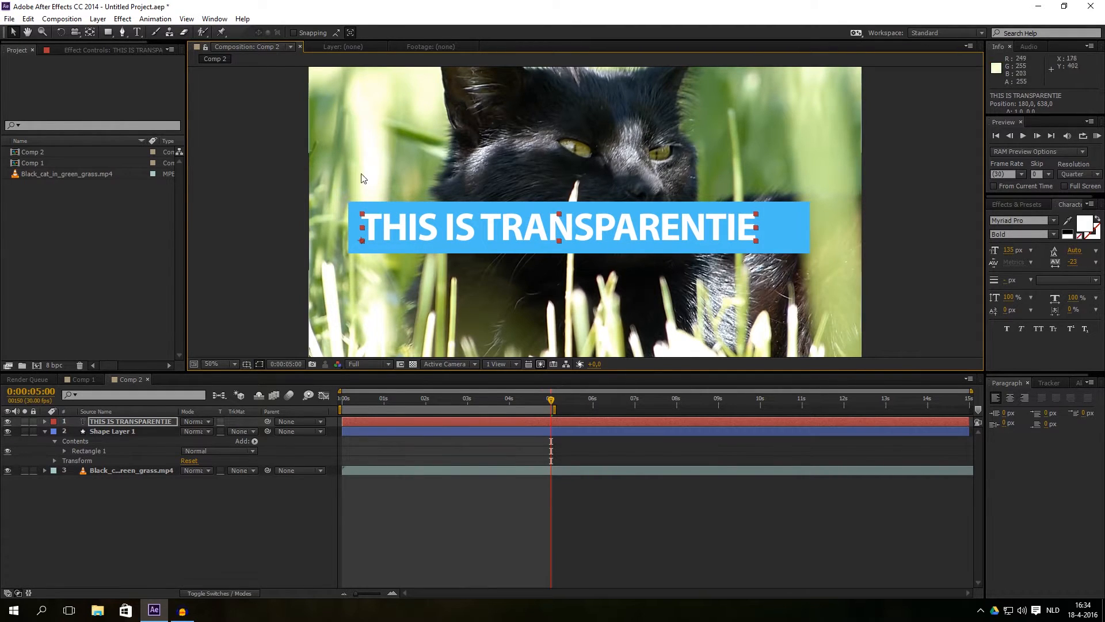
# Unlink the banner's scale proportions and try shrinking it, undoing both attempts.
pyautogui.click(156, 431)
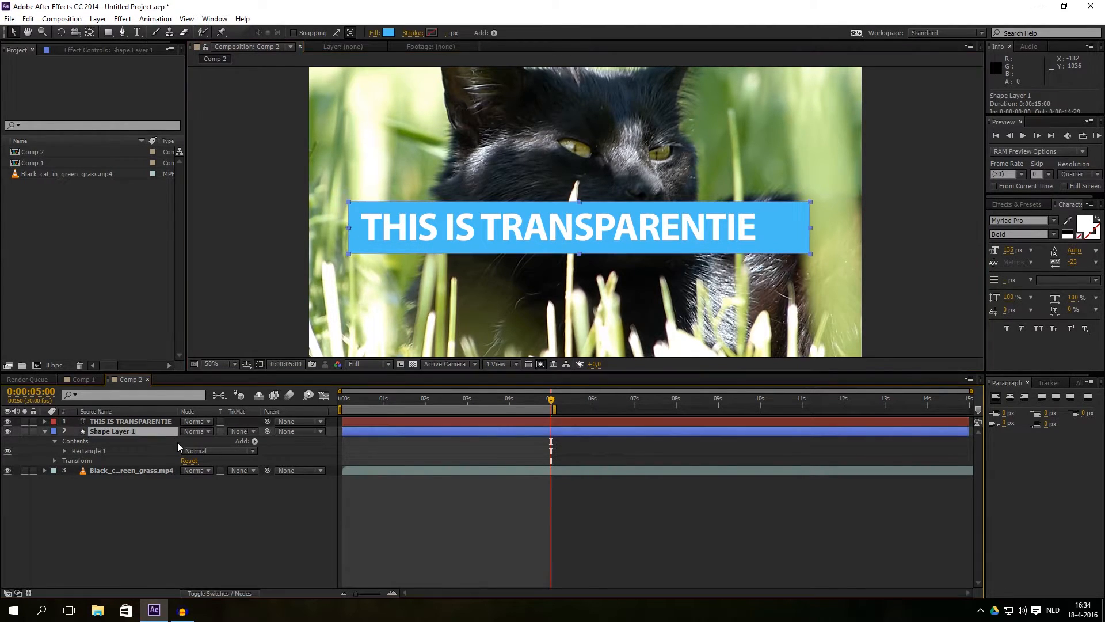
pyautogui.press('s')
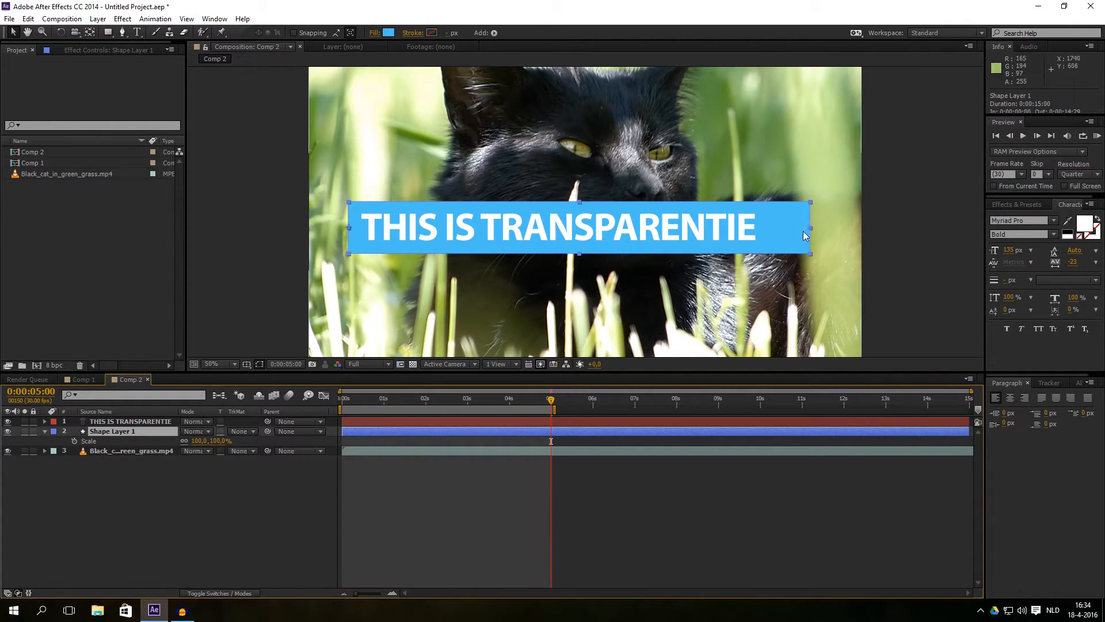
pyautogui.click(219, 441)
pyautogui.click(188, 467)
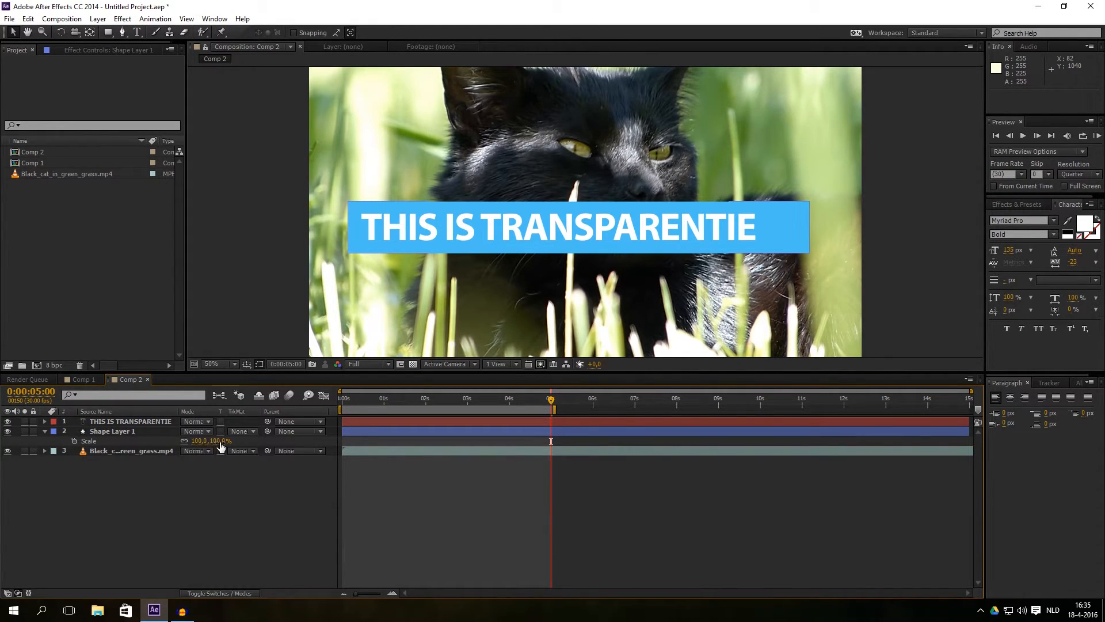
pyautogui.moveTo(222, 446); pyautogui.dragTo(166, 446)
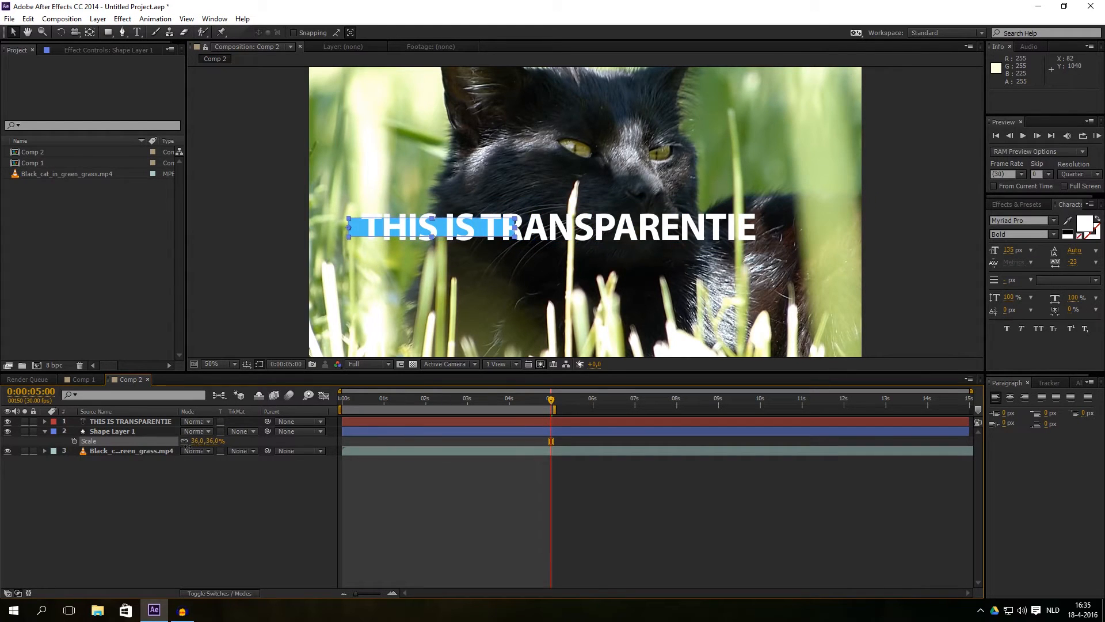
pyautogui.hotkey('ctrl', 'z')
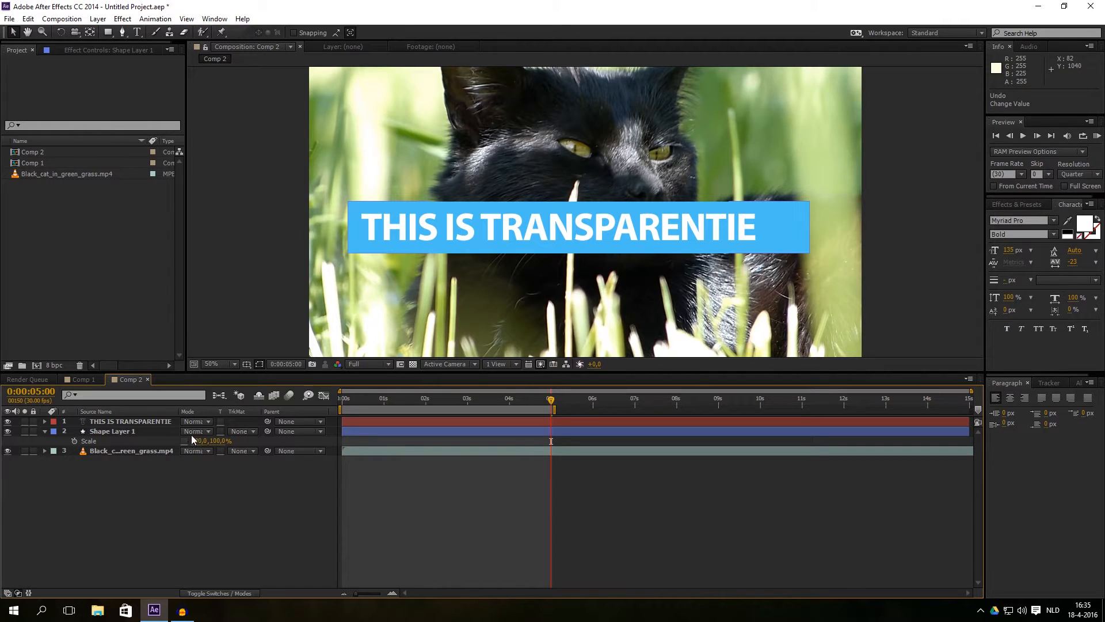
pyautogui.moveTo(220, 442); pyautogui.dragTo(176, 441)
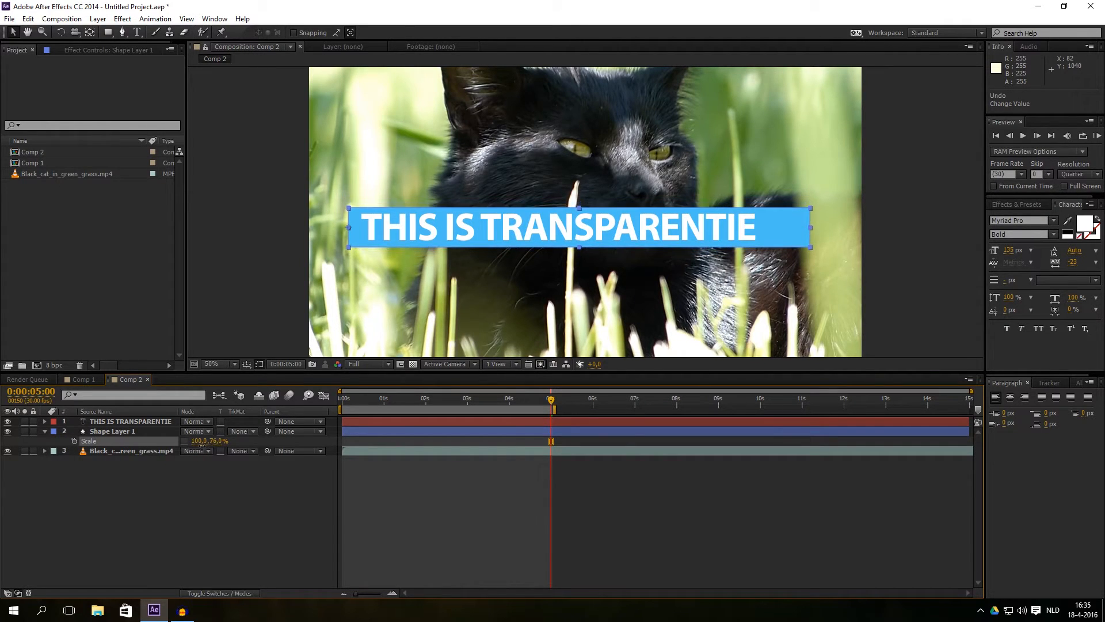
pyautogui.hotkey('ctrl', 'z')
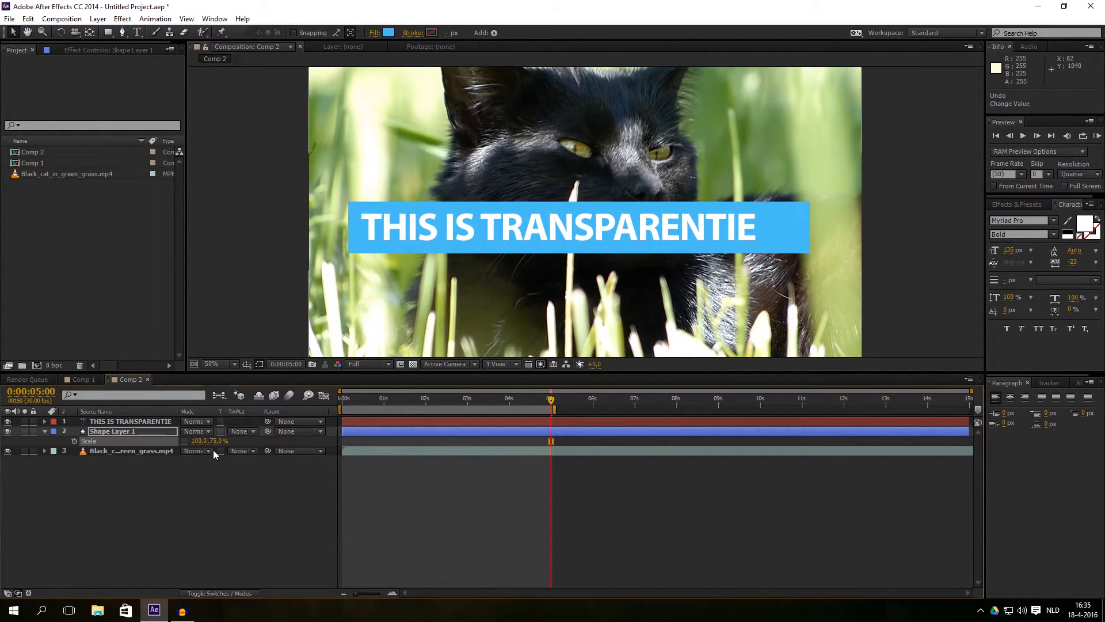
# Scale the banner to 90% and nudge it so its right end sits near the title's last letter.
pyautogui.moveTo(217, 442); pyautogui.dragTo(207, 441)
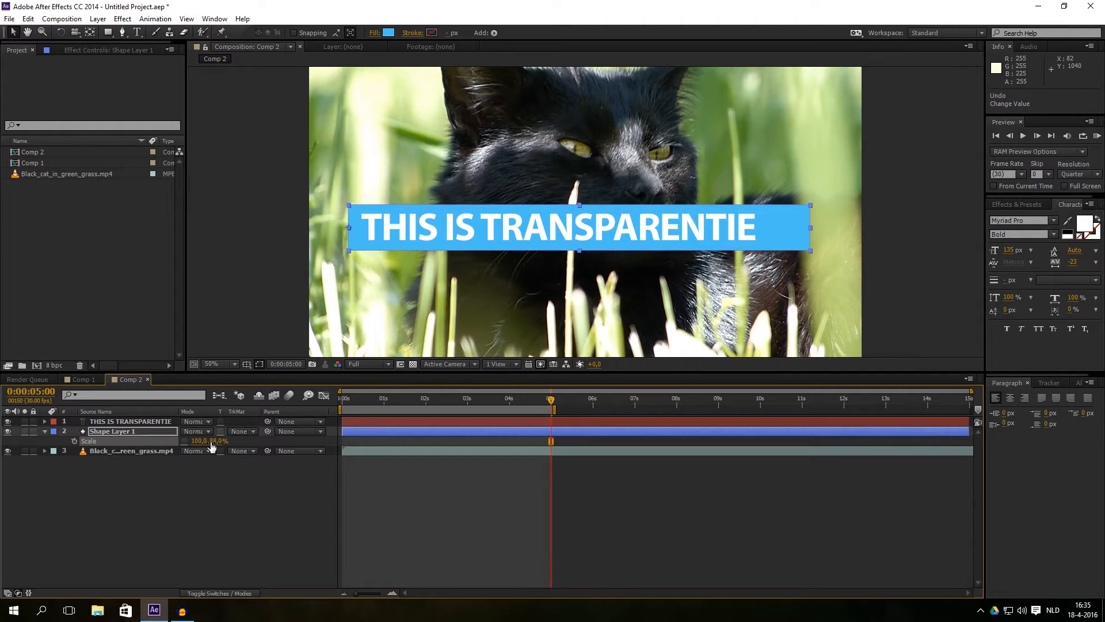
pyautogui.press('Return')
pyautogui.moveTo(197, 442); pyautogui.dragTo(187, 441)
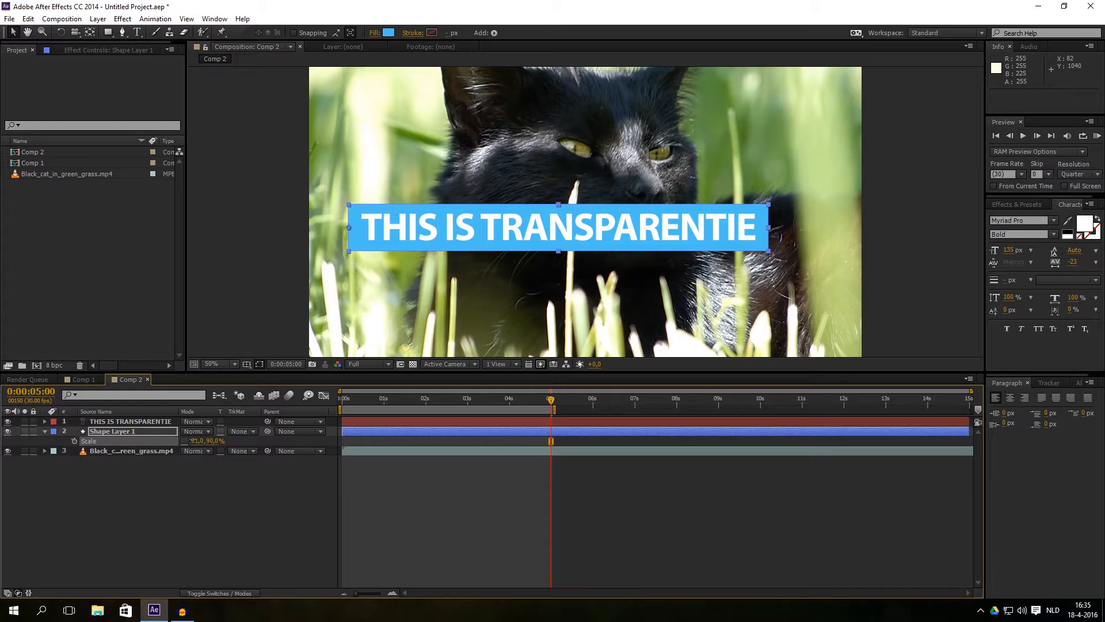
pyautogui.moveTo(199, 440); pyautogui.dragTo(192, 452)
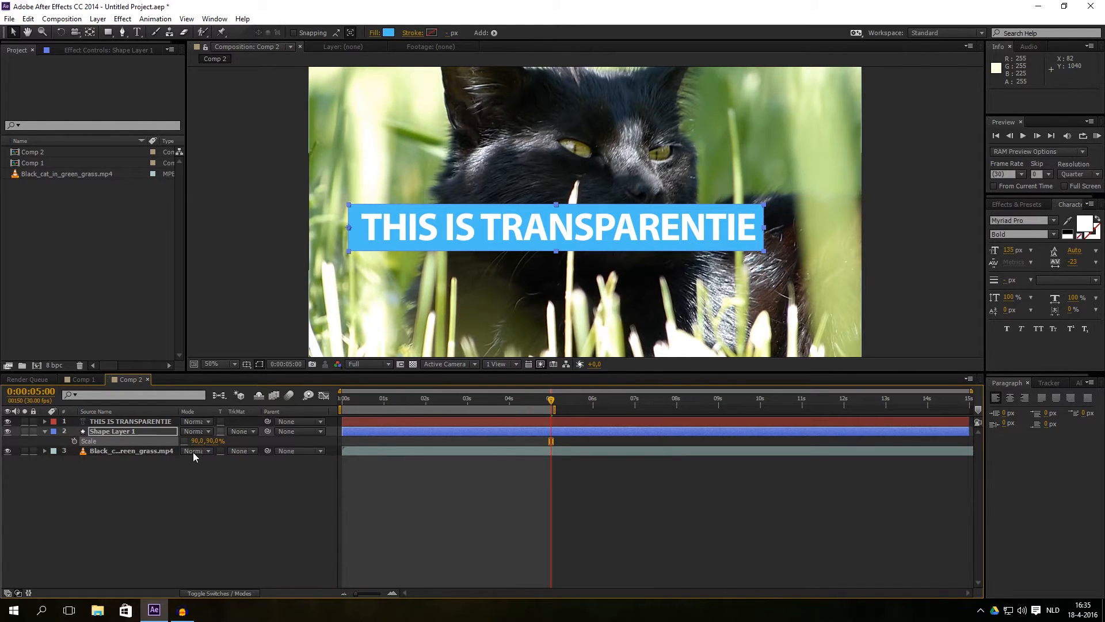
pyautogui.press('Right')
pyautogui.press('Right')
pyautogui.press('Right')
pyautogui.press('Right')
pyautogui.press('Right')
pyautogui.press('Right')
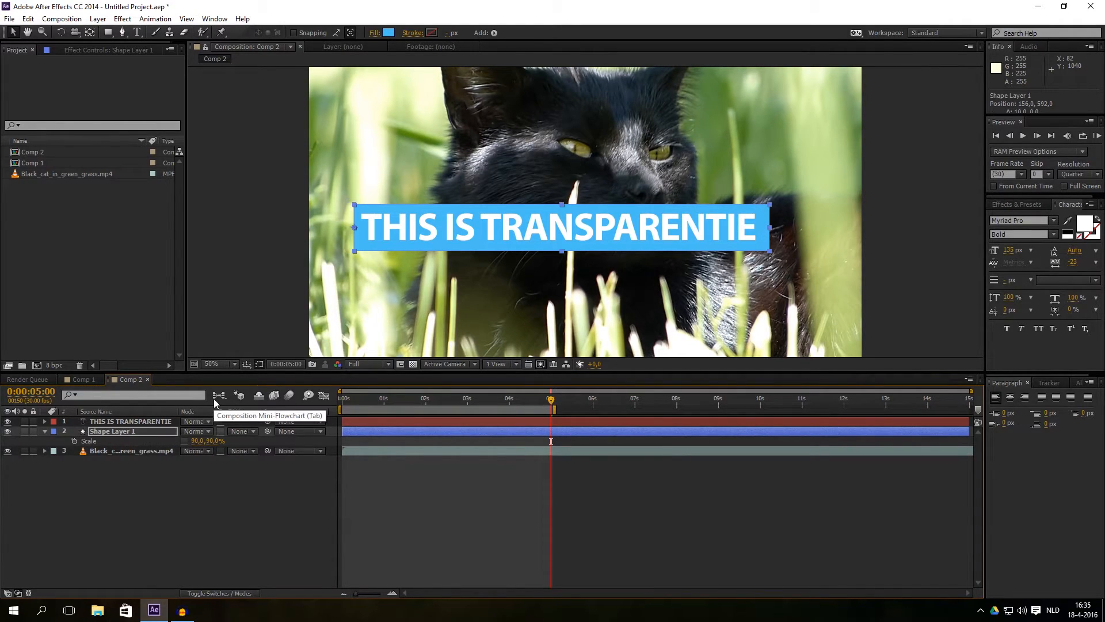
pyautogui.press('Right')
pyautogui.press('Right')
pyautogui.press('Right')
pyautogui.press('Left')
pyautogui.press('Left')
pyautogui.press('Left')
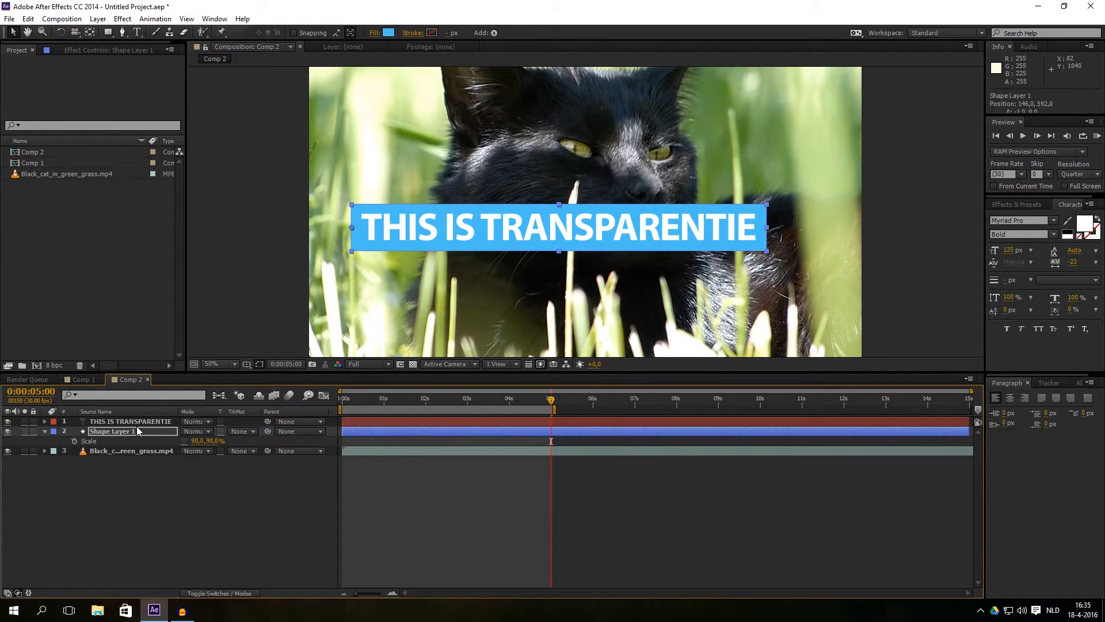
pyautogui.press('Return')
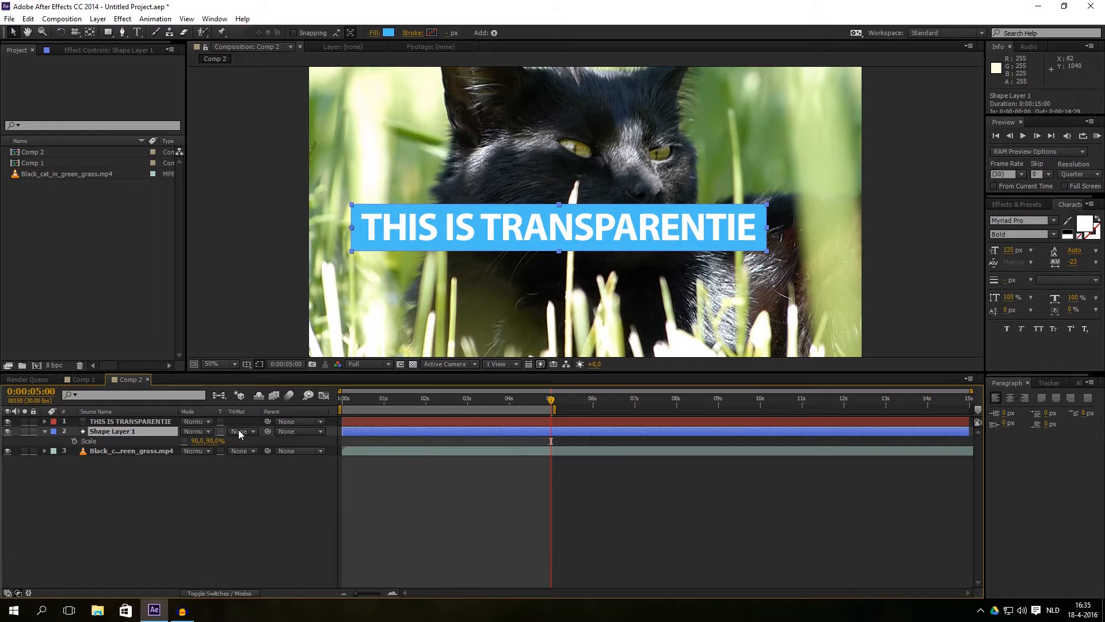
# Set Shape Layer 1 to Alpha Inverted Matte, then move text and banner lower in the frame.
pyautogui.click(239, 430)
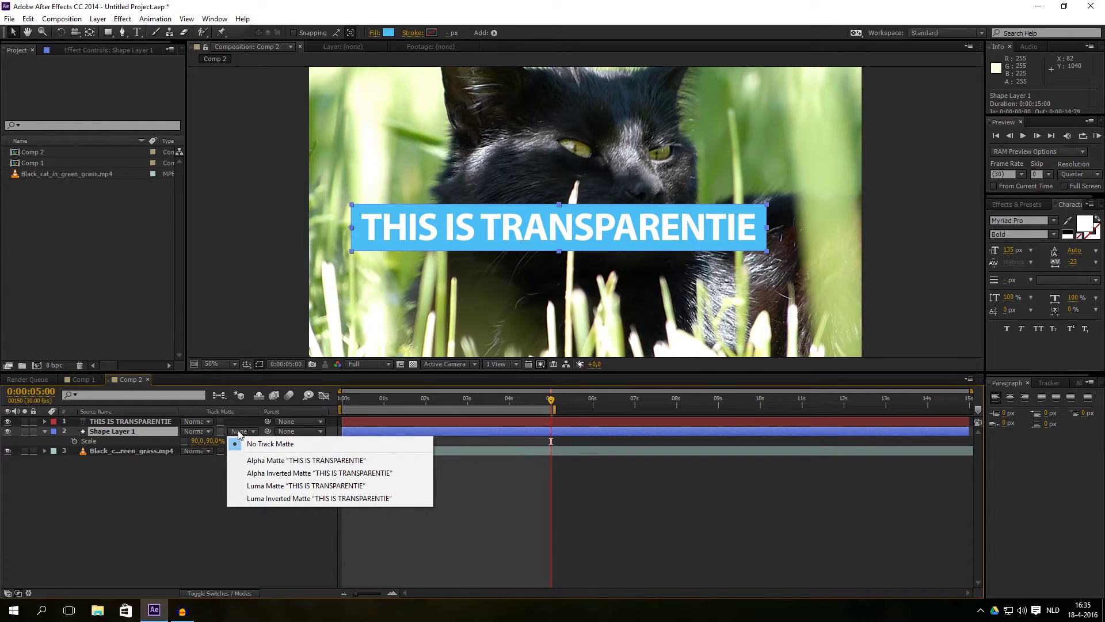
pyautogui.click(277, 474)
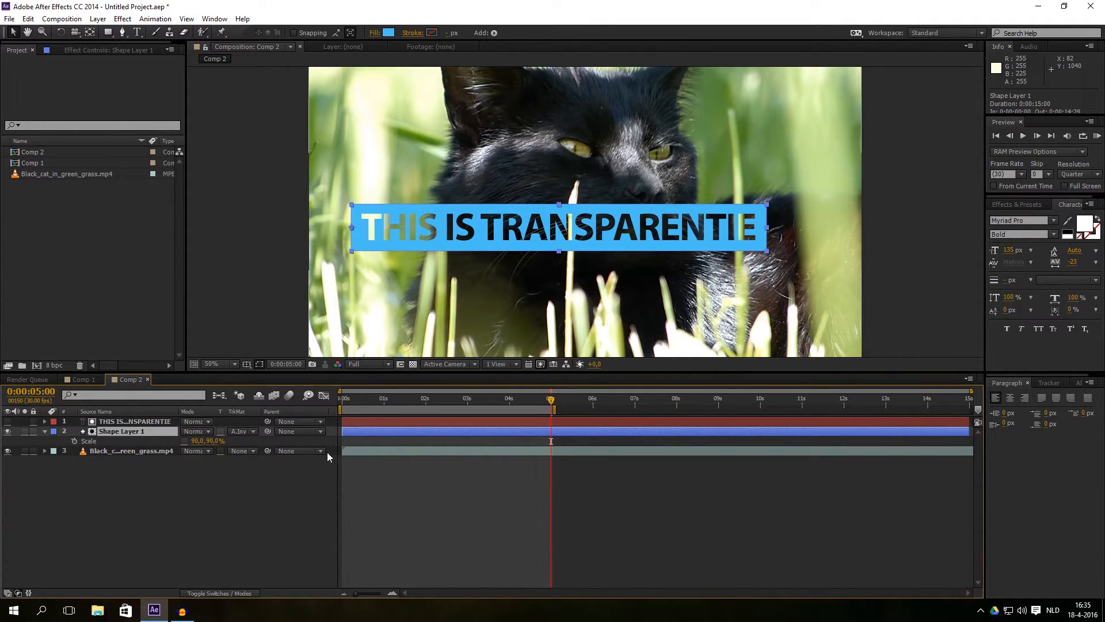
pyautogui.click(155, 422)
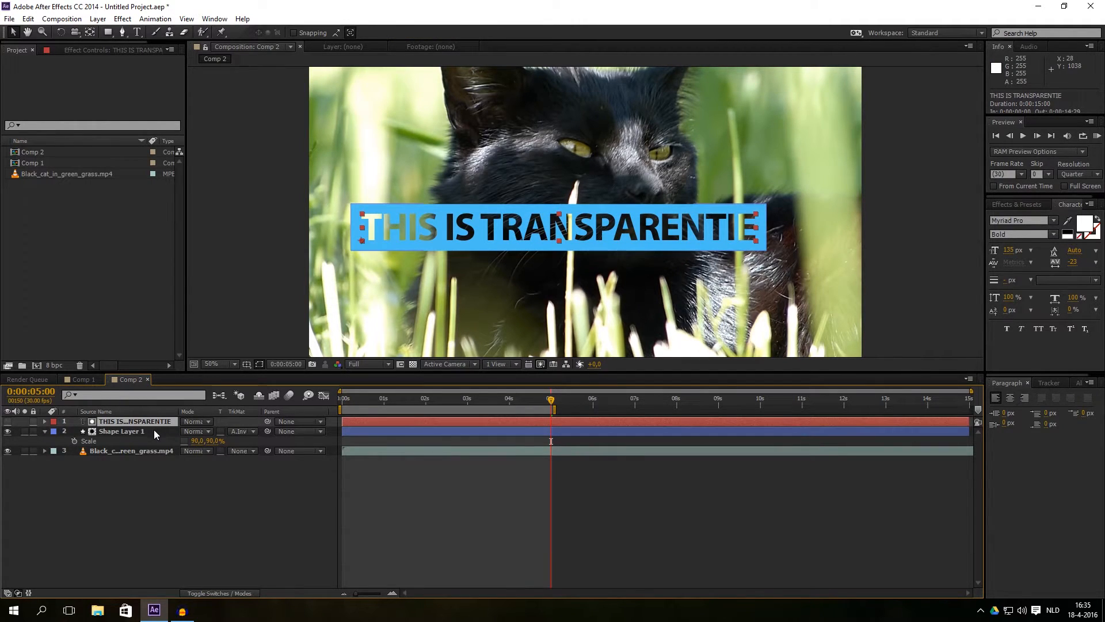
pyautogui.keyDown('shift'); pyautogui.click(153, 430); pyautogui.keyUp('shift')
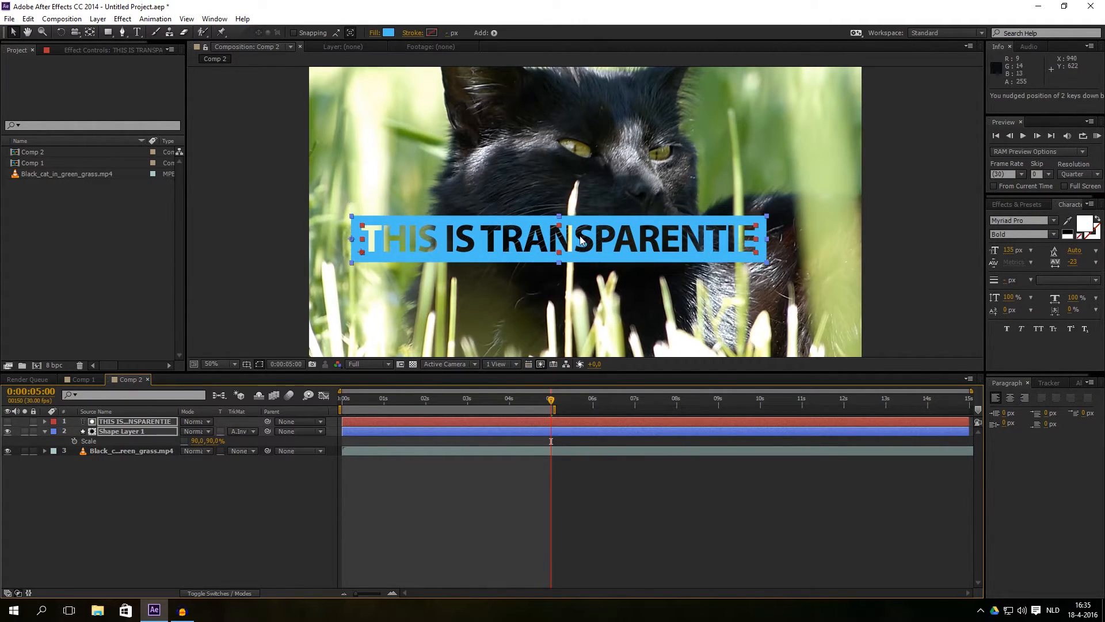
pyautogui.scroll(-2, 583, 238)
pyautogui.hotkey('shift', 'Down')
pyautogui.hotkey('shift', 'Down')
pyautogui.hotkey('shift', 'Down')
pyautogui.hotkey('shift', 'Down')
pyautogui.hotkey('shift', 'Down')
pyautogui.hotkey('shift', 'Down')
pyautogui.hotkey('shift', 'Down')
pyautogui.hotkey('shift', 'Down')
pyautogui.hotkey('shift', 'Down')
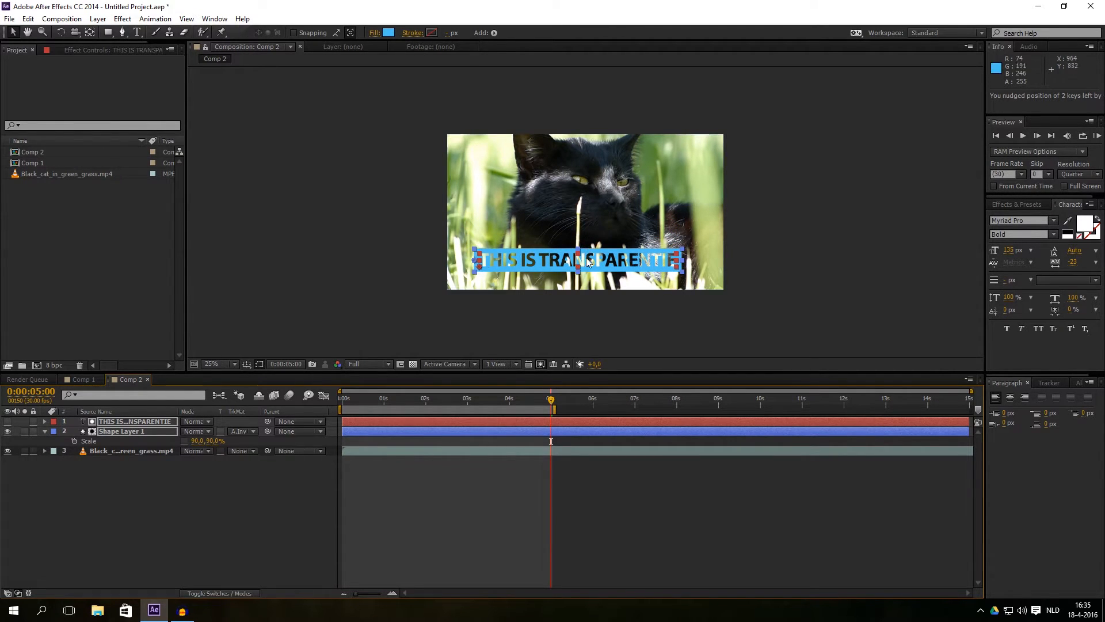
pyautogui.scroll(2, 587, 260)
pyautogui.press('Down')
pyautogui.press('Down')
pyautogui.scroll(-2, 523, 277)
pyautogui.scroll(2, 527, 283)
pyautogui.scroll(-2, 526, 283)
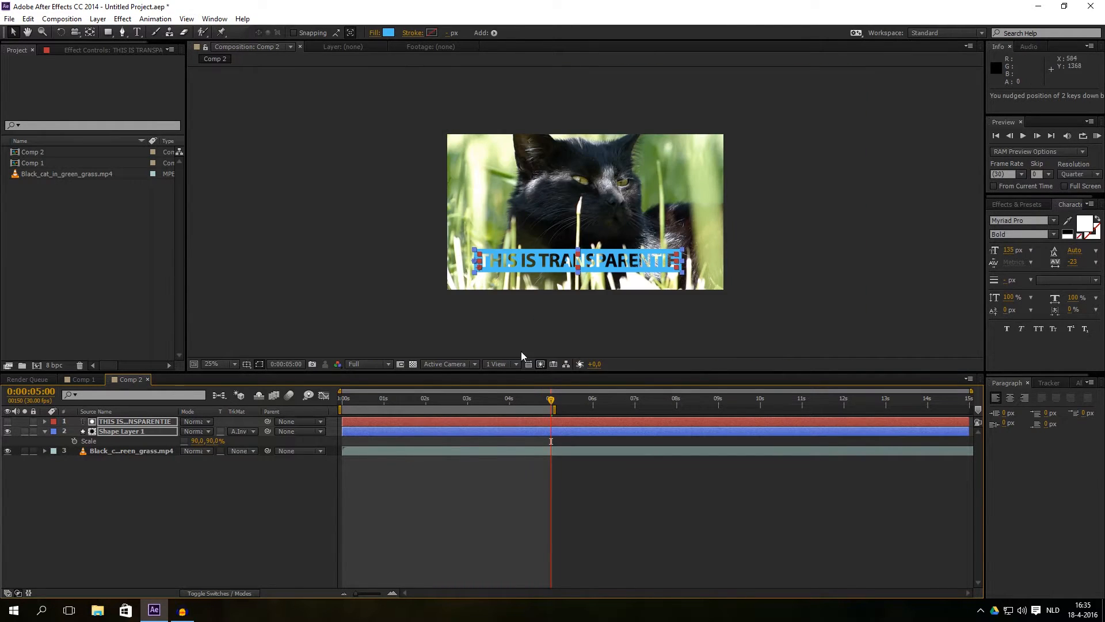
pyautogui.click(127, 490)
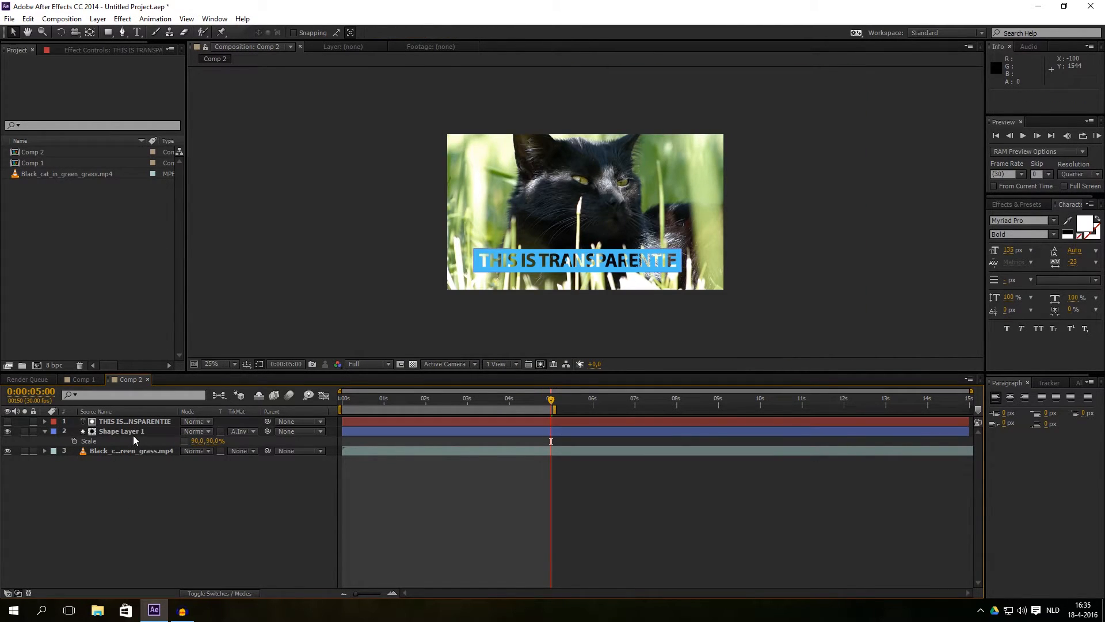
# Duplicate the banner as Shape Layer 2, place it beneath Shape Layer 1 and fill it black.
pyautogui.click(136, 433)
pyautogui.hotkey('ctrl', 'd')
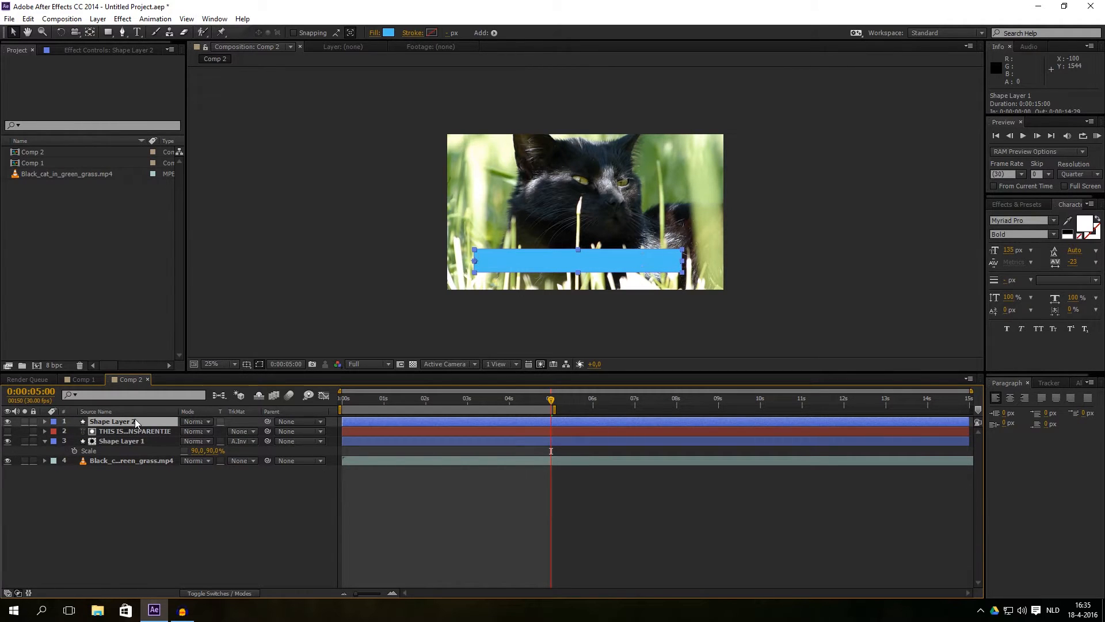
pyautogui.moveTo(136, 423); pyautogui.dragTo(134, 457)
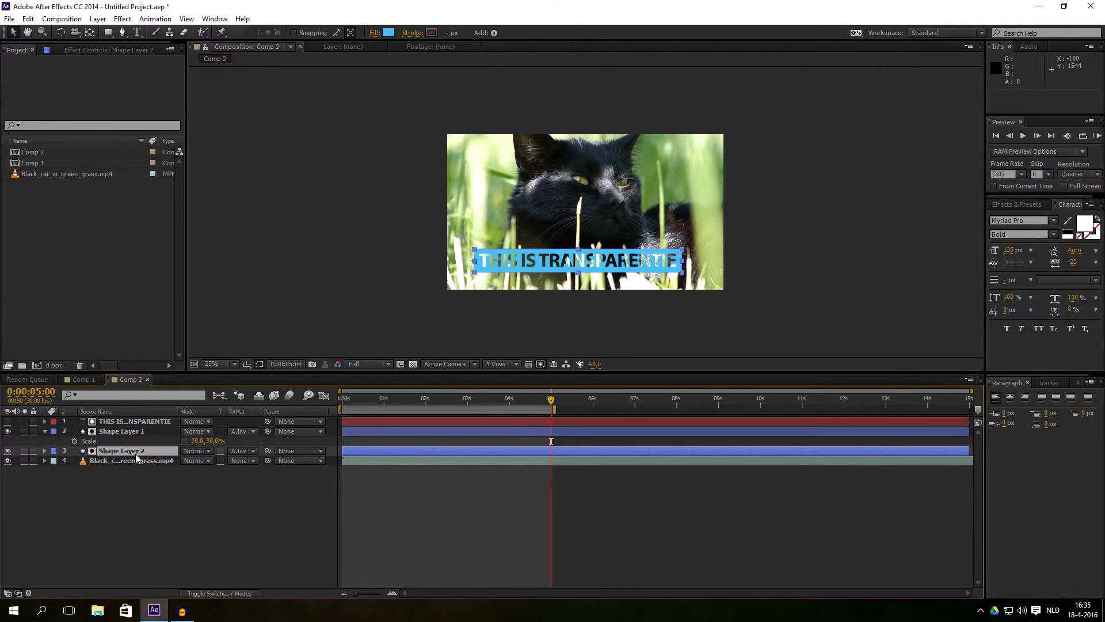
pyautogui.click(388, 32)
pyautogui.click(581, 514)
pyautogui.click(737, 392)
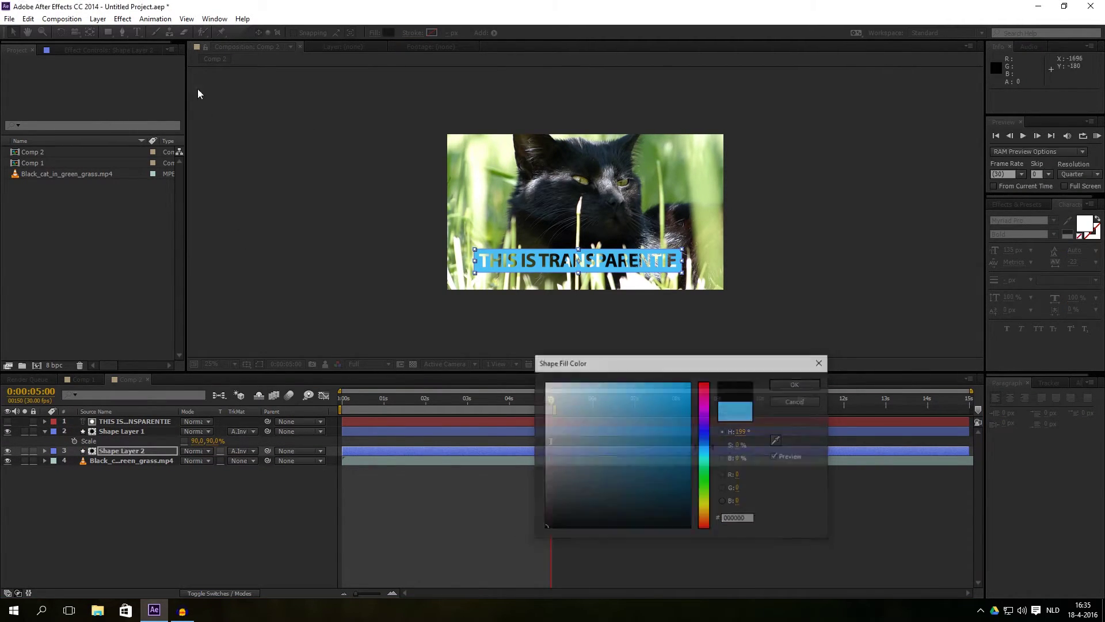
# Apply Gaussian Blur with Blurriness 40 to the shadow layer.
pyautogui.click(122, 19)
pyautogui.moveTo(144, 113)
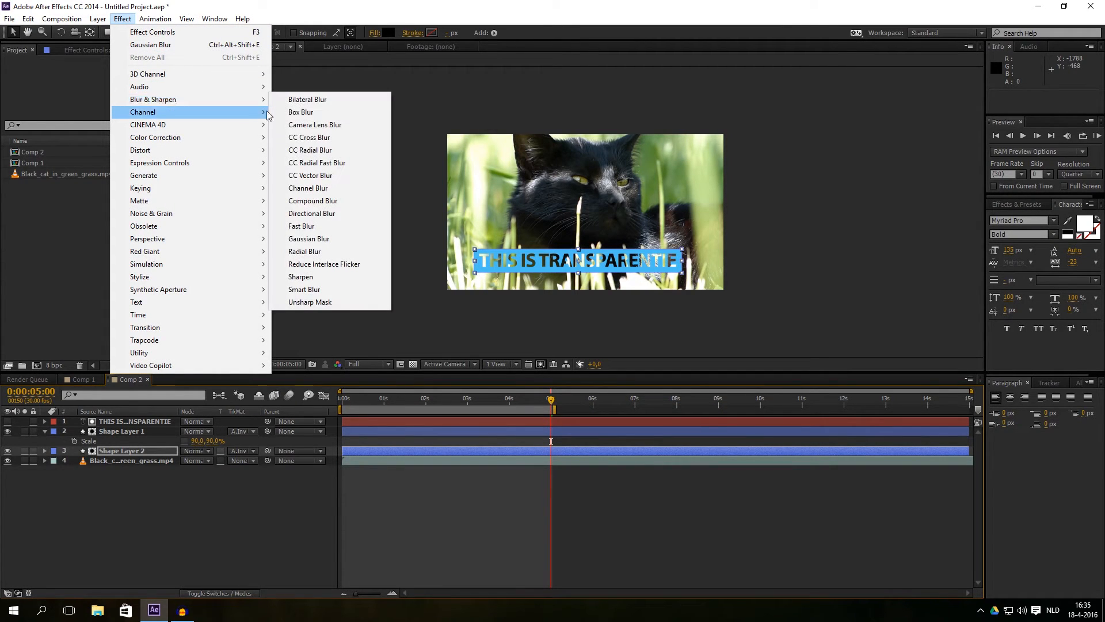
pyautogui.click(309, 238)
pyautogui.press('.')
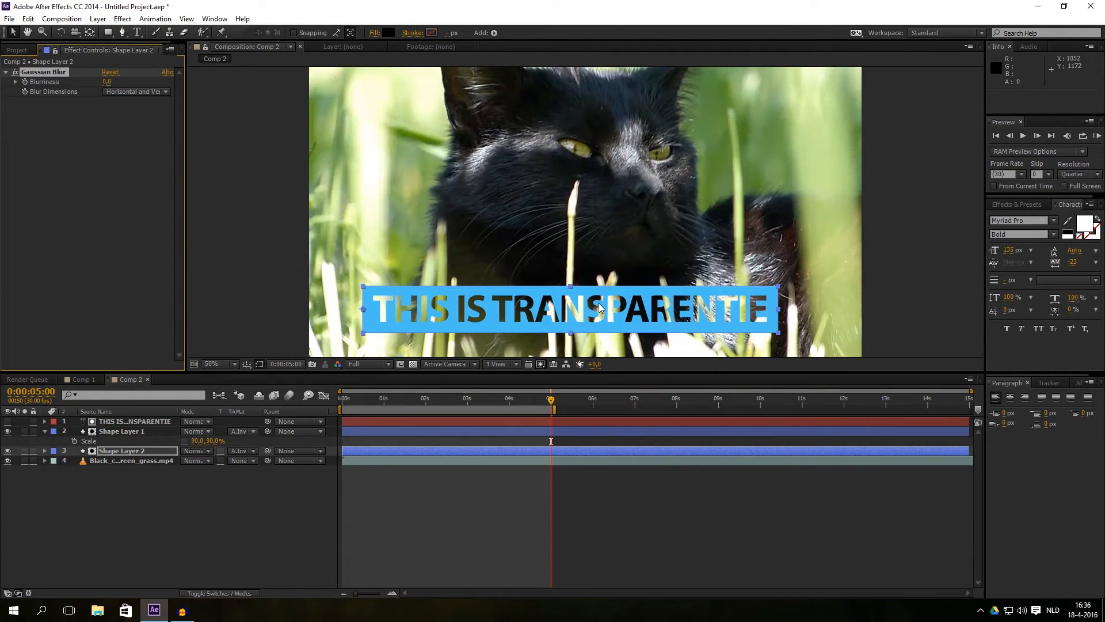
pyautogui.scroll(-2, 599, 305)
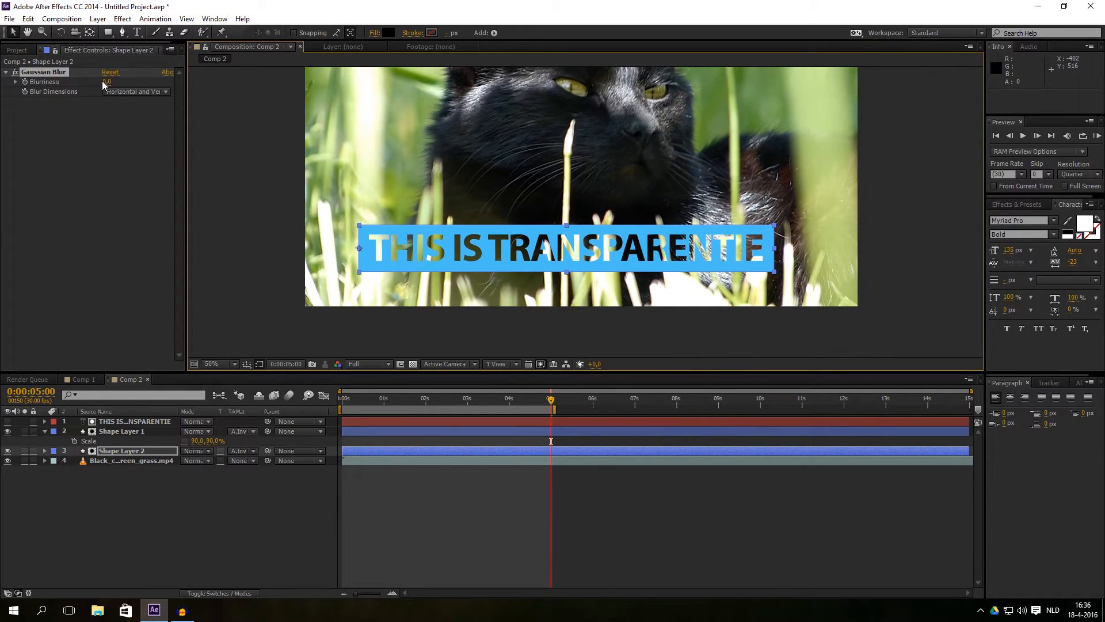
pyautogui.moveTo(104, 85); pyautogui.dragTo(105, 83)
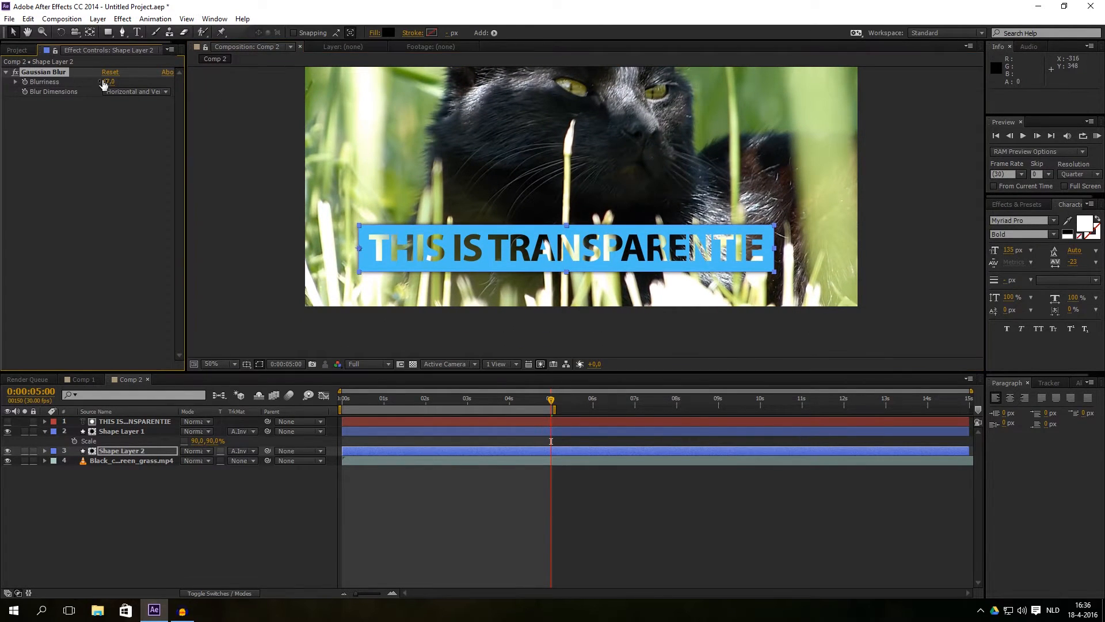
pyautogui.click(105, 83)
pyautogui.write('40')
pyautogui.press('Return')
# Set the shadow layer's opacity to 32% and return to an earlier point in time.
pyautogui.click(160, 447)
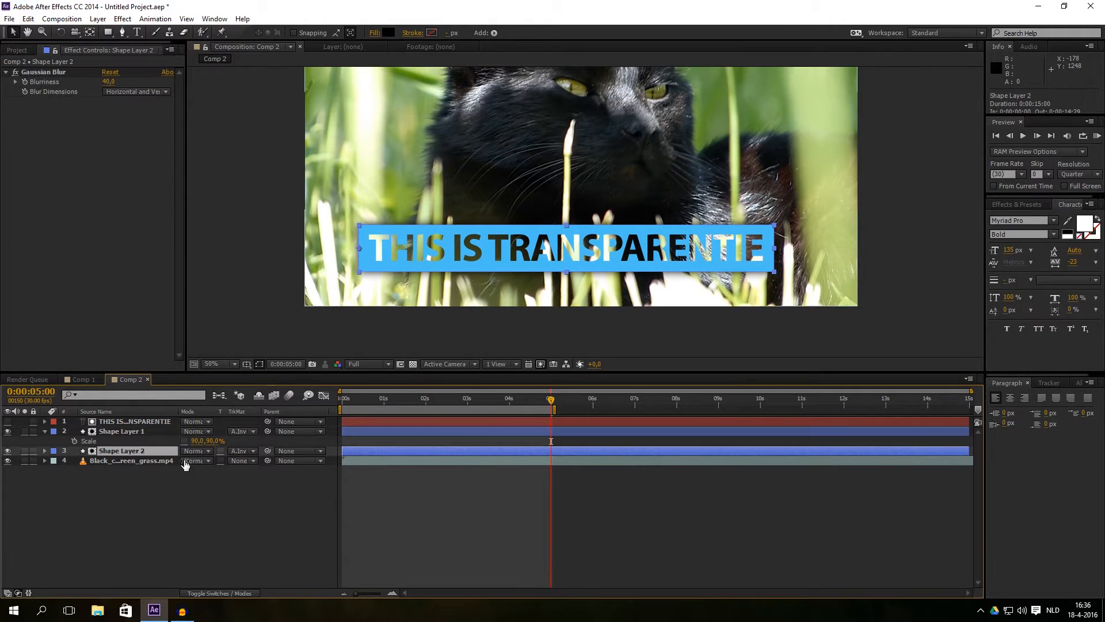
pyautogui.press('t')
pyautogui.moveTo(164, 459); pyautogui.dragTo(151, 460)
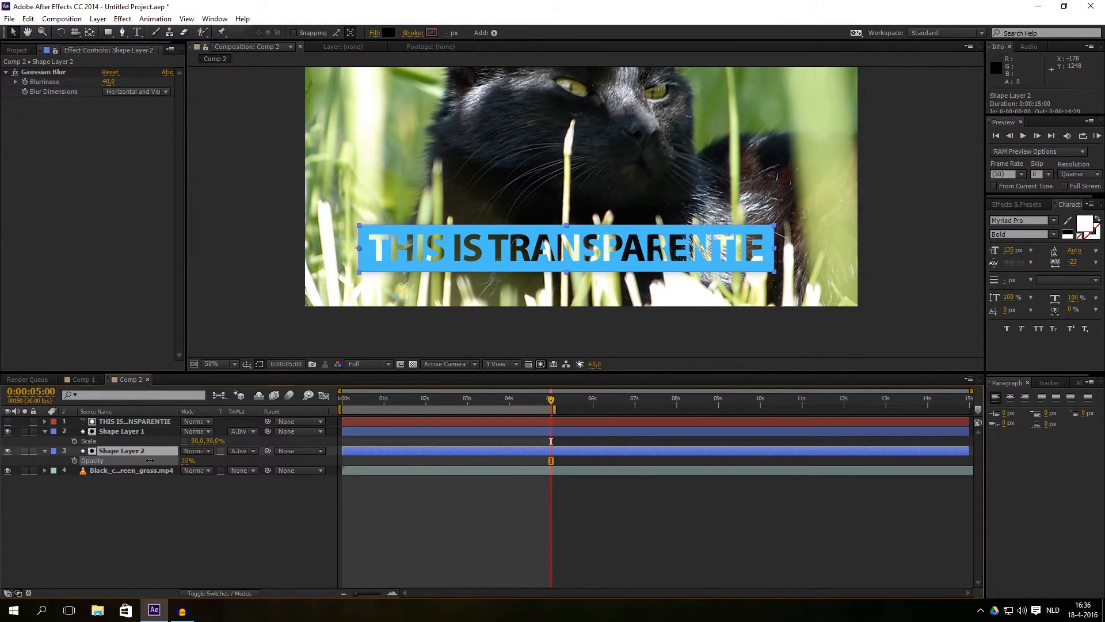
pyautogui.click(224, 513)
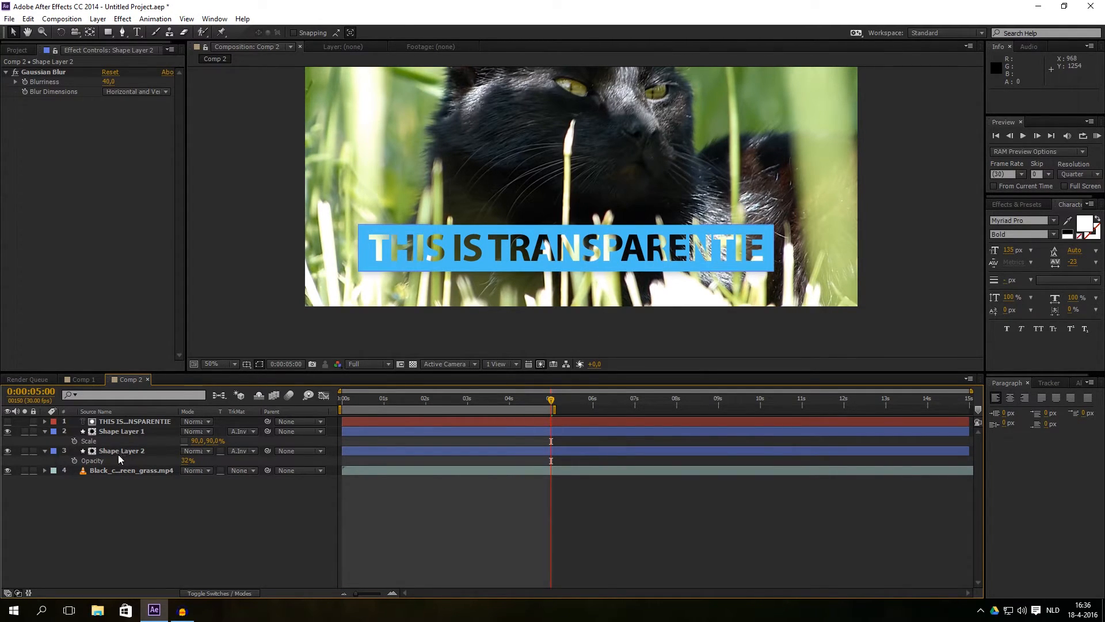
pyautogui.moveTo(553, 399)
pyautogui.mouseDown()
pyautogui.moveTo(460, 396)
pyautogui.moveTo(491, 399)
pyautogui.mouseUp()
# Keyframe both shape layers' Scale at 0:00:03:16 and 22% width at 0:00:02:23, growing from the left.
pyautogui.click(121, 431)
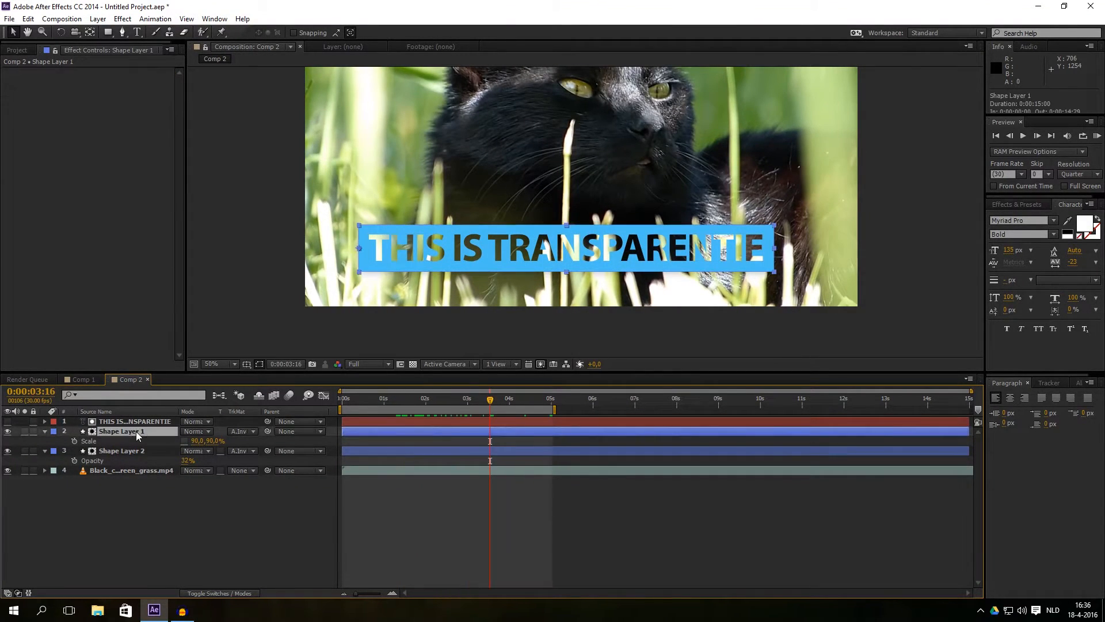
pyautogui.keyDown('ctrl'); pyautogui.click(121, 451); pyautogui.keyUp('ctrl')
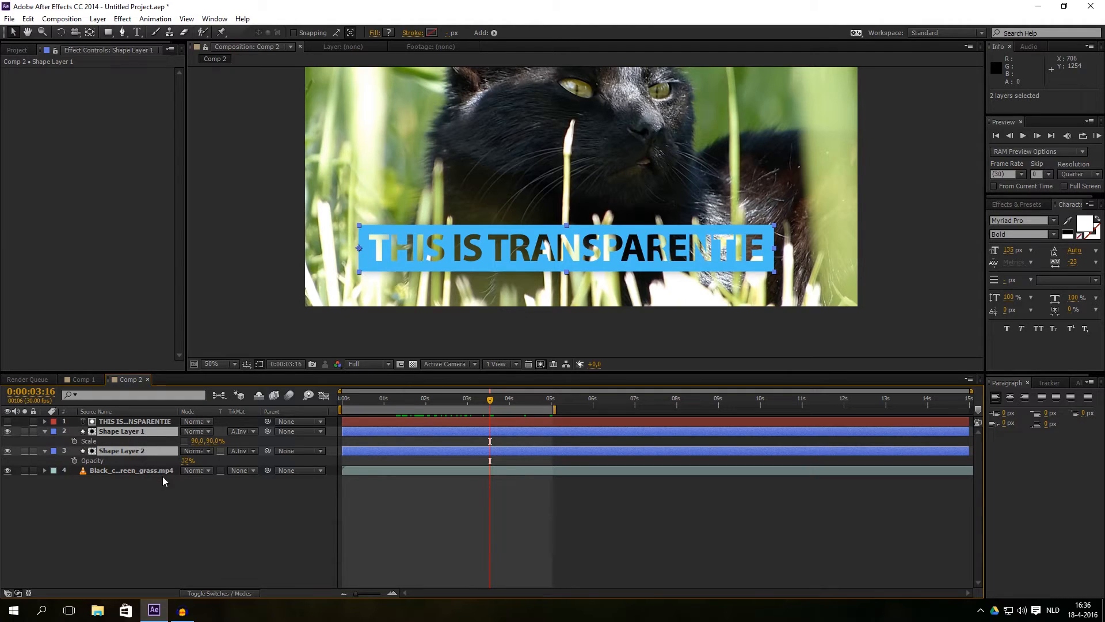
pyautogui.press('u')
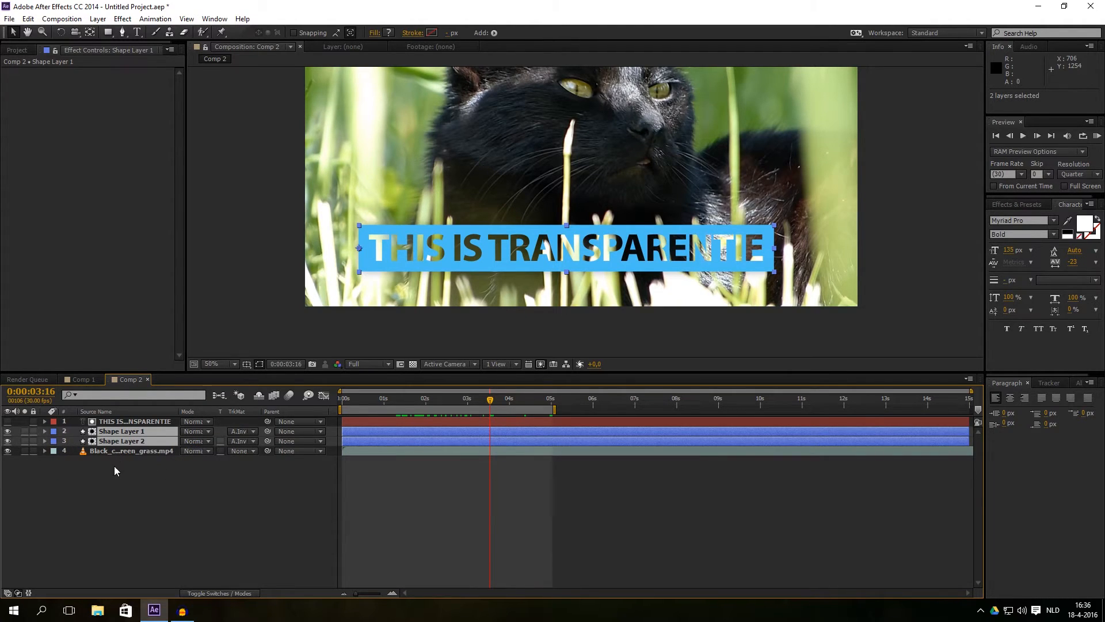
pyautogui.press('s')
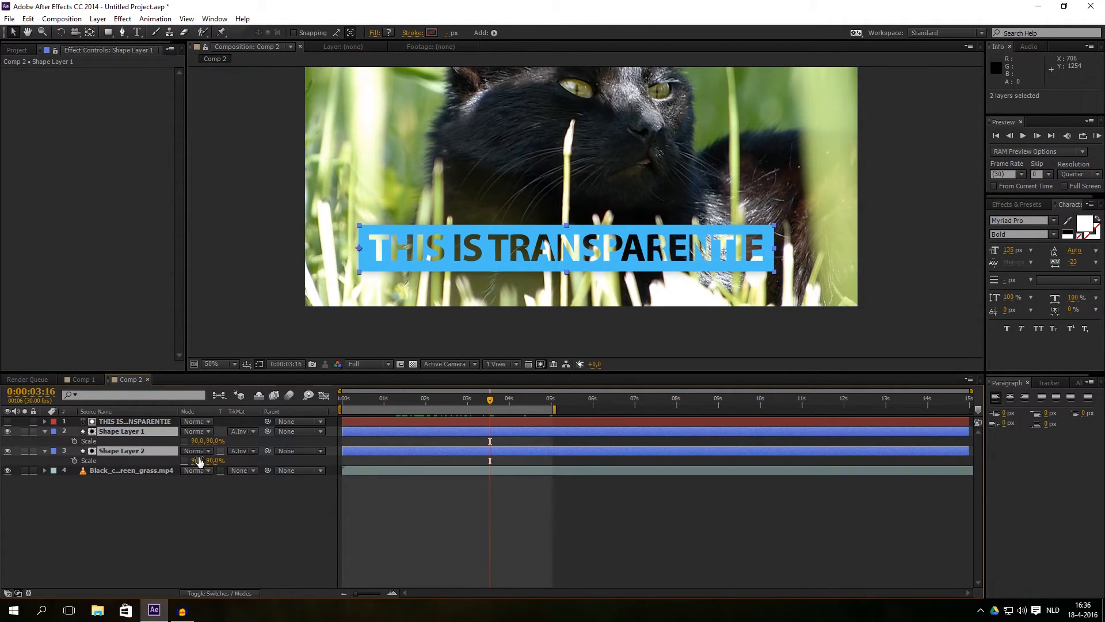
pyautogui.click(75, 440)
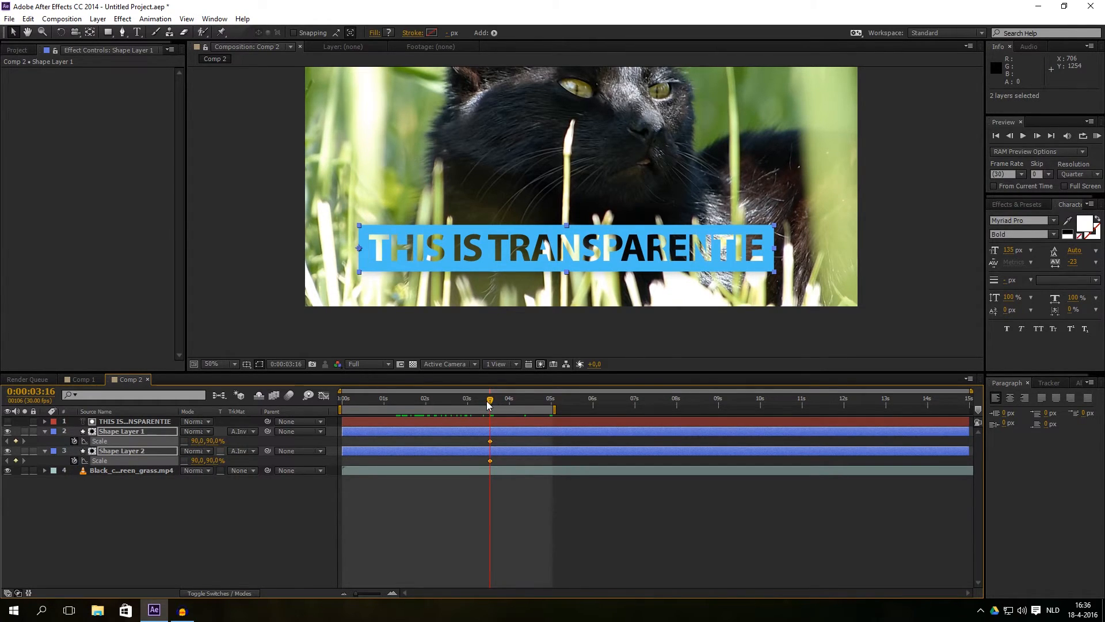
pyautogui.moveTo(489, 404); pyautogui.dragTo(459, 402)
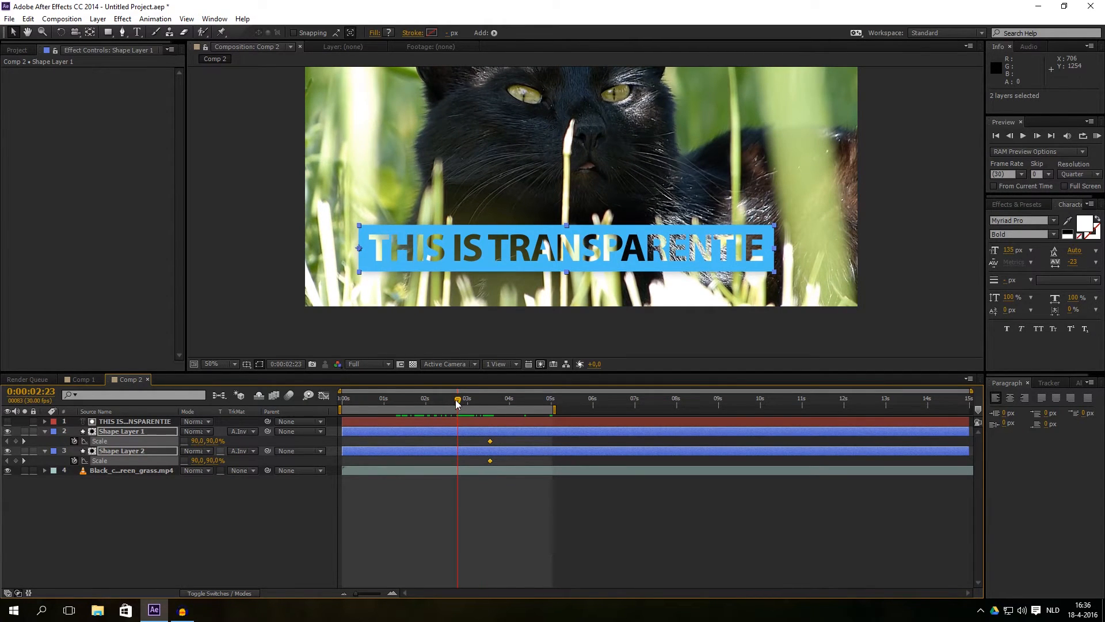
pyautogui.moveTo(201, 460); pyautogui.dragTo(191, 466)
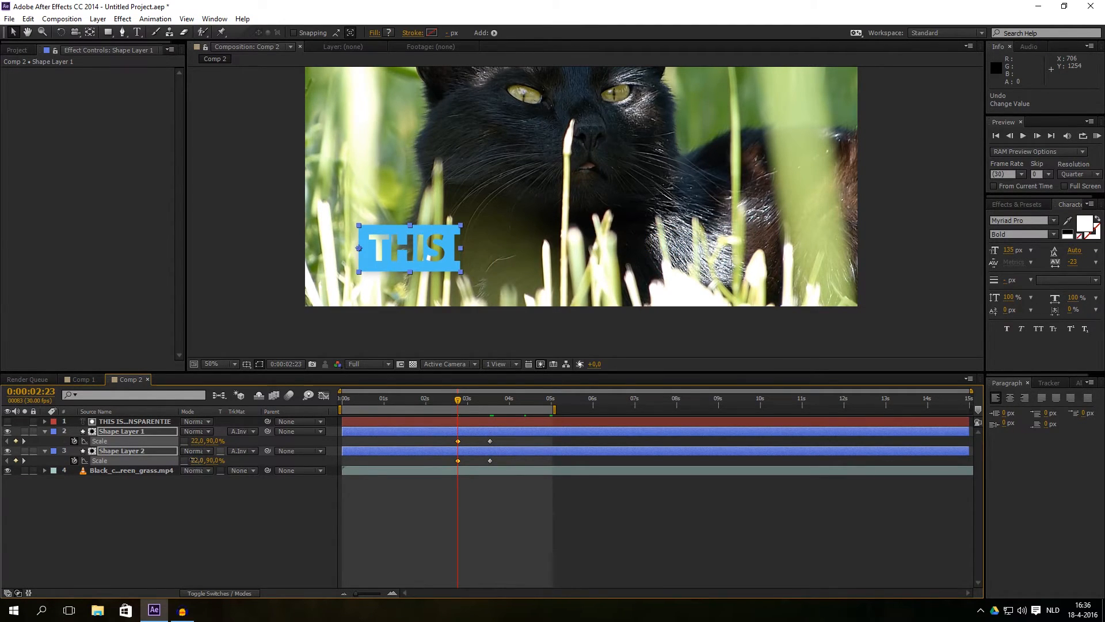
pyautogui.moveTo(458, 401); pyautogui.dragTo(490, 405)
# Easy ease Shape Layer 2's final Scale keyframe and shape a gradual slowdown in the Graph Editor.
pyautogui.rightClick(489, 461)
pyautogui.moveTo(539, 451)
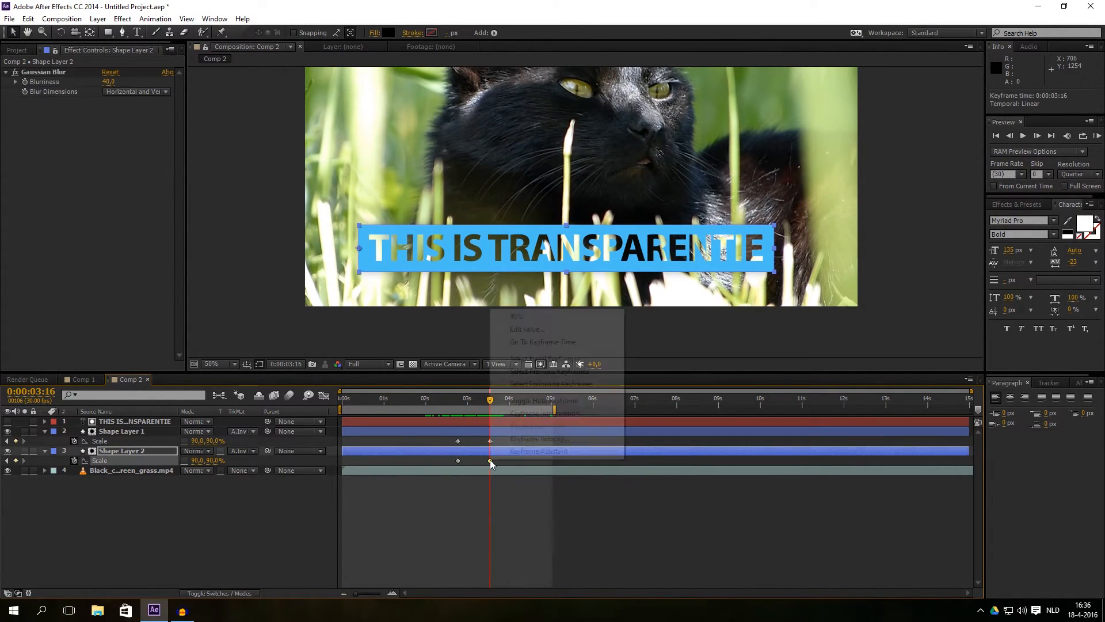
pyautogui.click(667, 478)
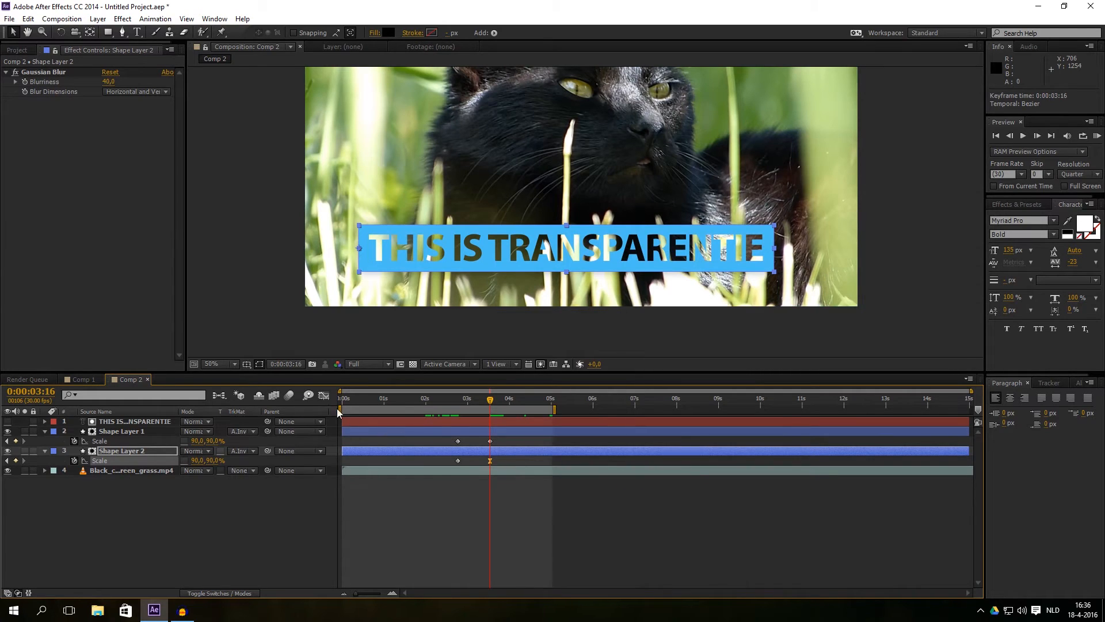
pyautogui.click(324, 396)
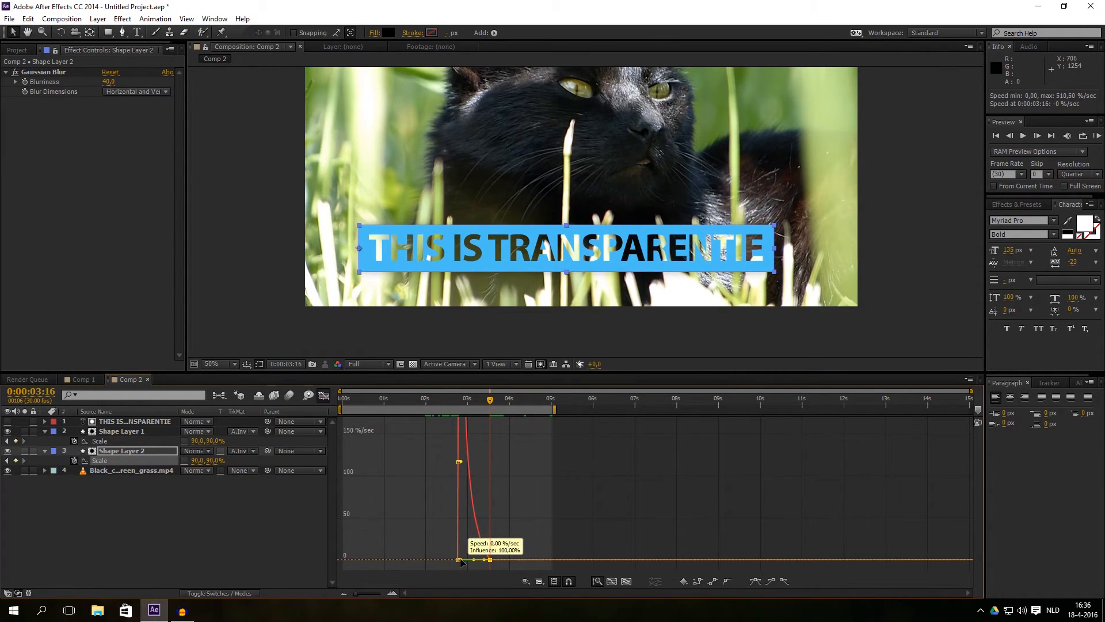
pyautogui.moveTo(488, 561); pyautogui.dragTo(471, 558)
pyautogui.hotkey('shift', 'F3')
# Ease Shape Layer 1's final Scale keyframe the same way and preview from the start.
pyautogui.rightClick(489, 441)
pyautogui.moveTo(538, 583)
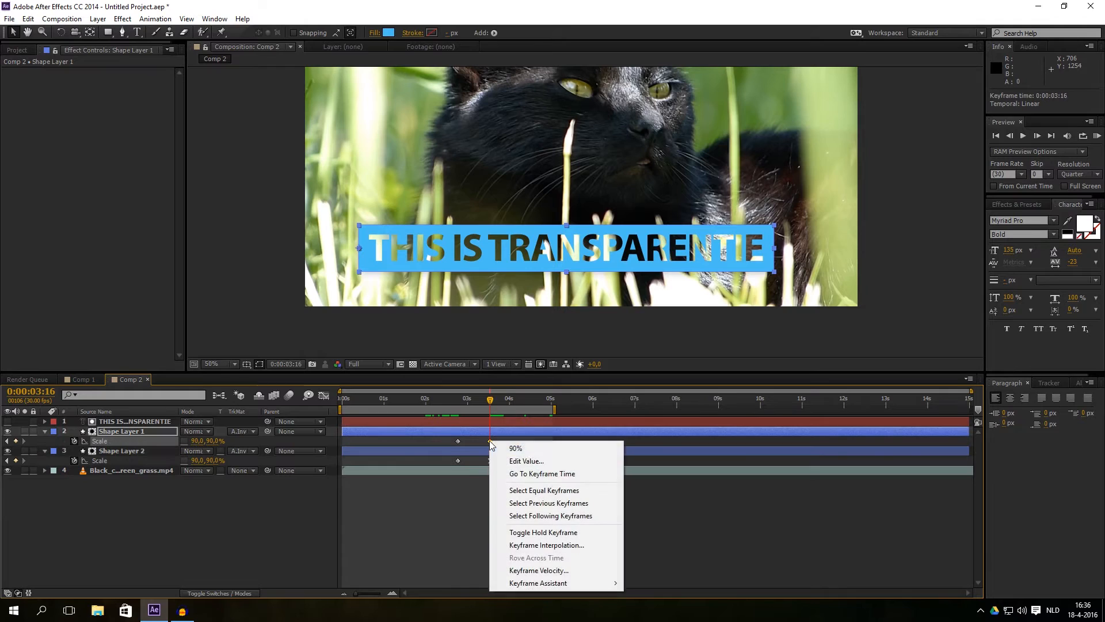
pyautogui.click(667, 519)
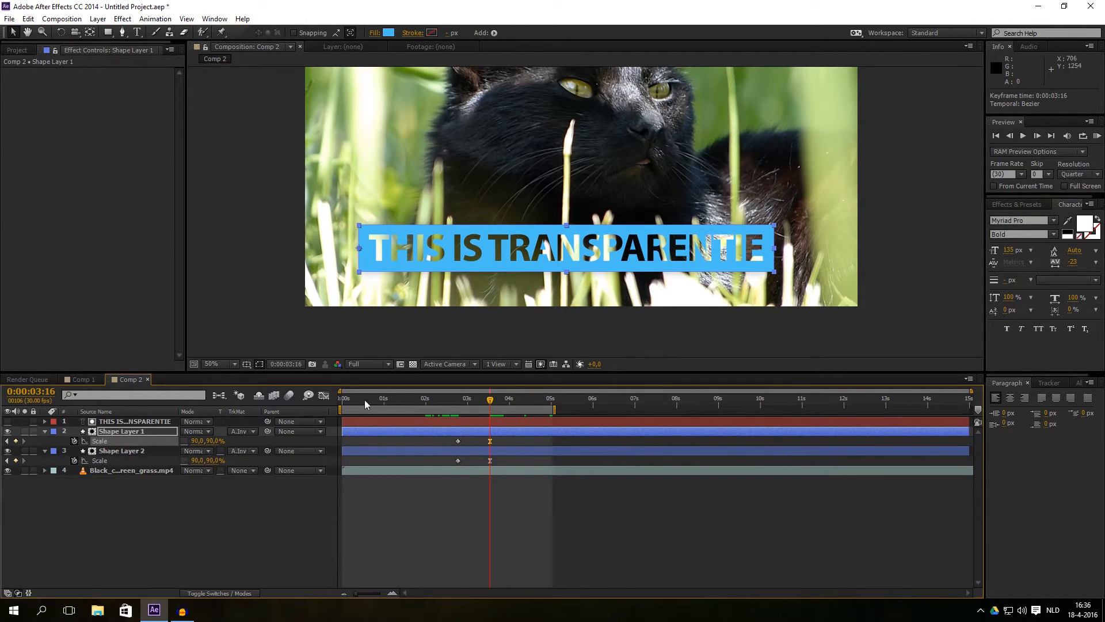
pyautogui.click(324, 396)
pyautogui.moveTo(488, 560); pyautogui.dragTo(469, 559)
pyautogui.click(324, 395)
pyautogui.press('KP_0')
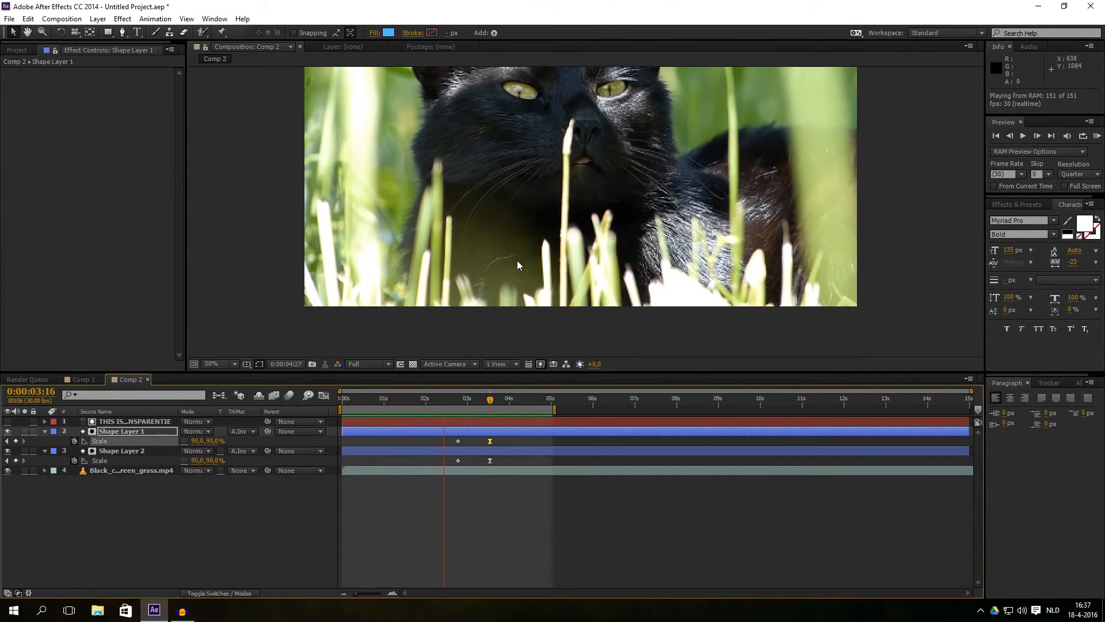
pyautogui.press('space')
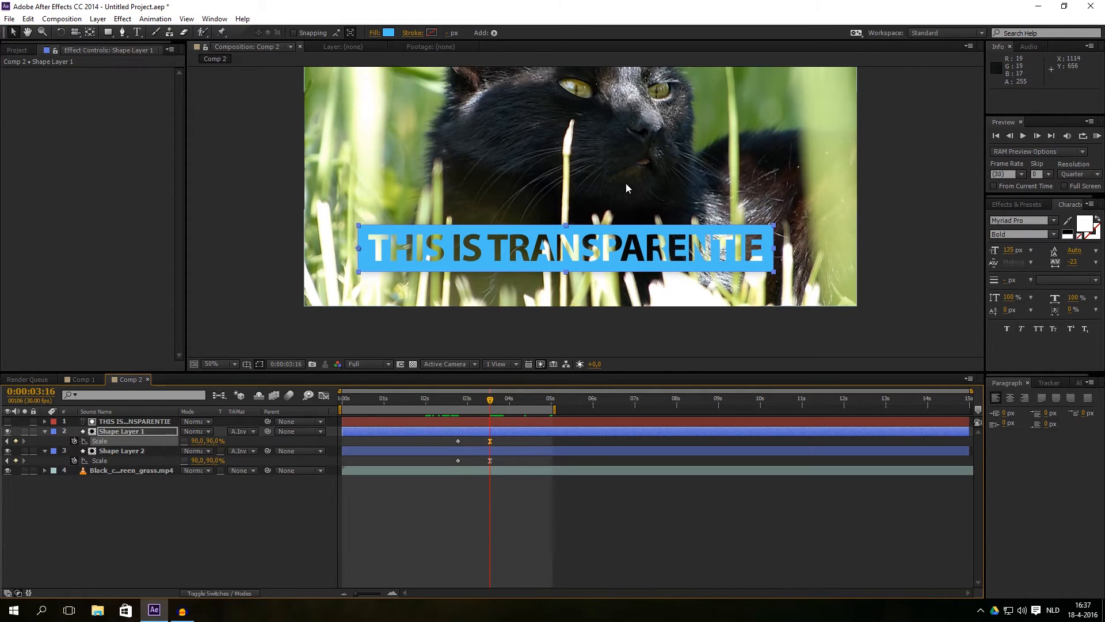
pyautogui.moveTo(625, 169); pyautogui.dragTo(621, 214)
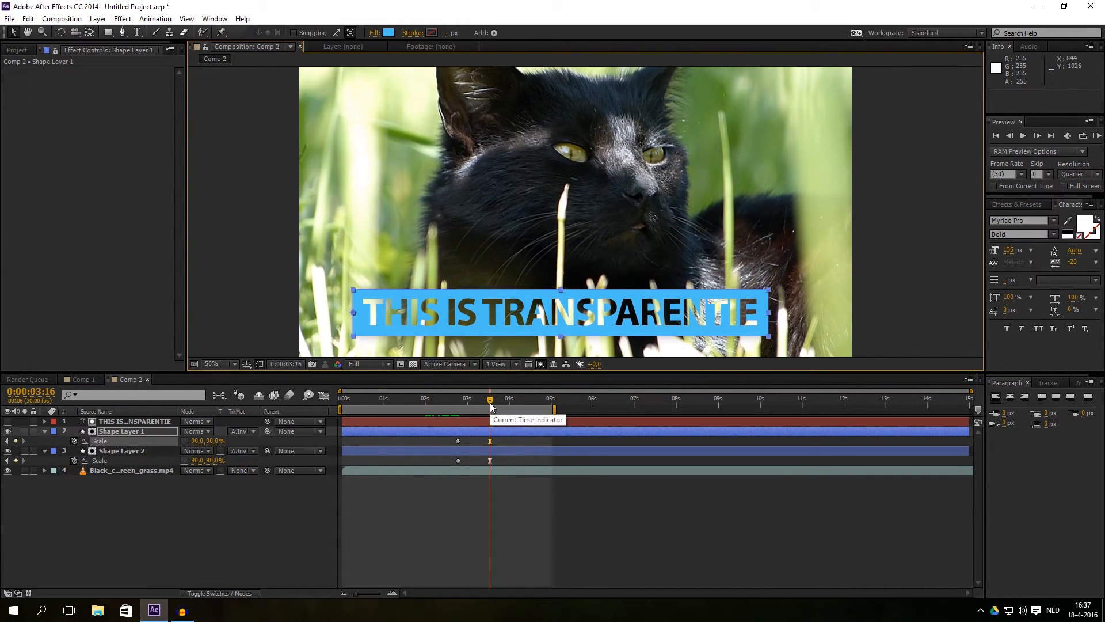
pyautogui.moveTo(489, 402); pyautogui.dragTo(457, 402)
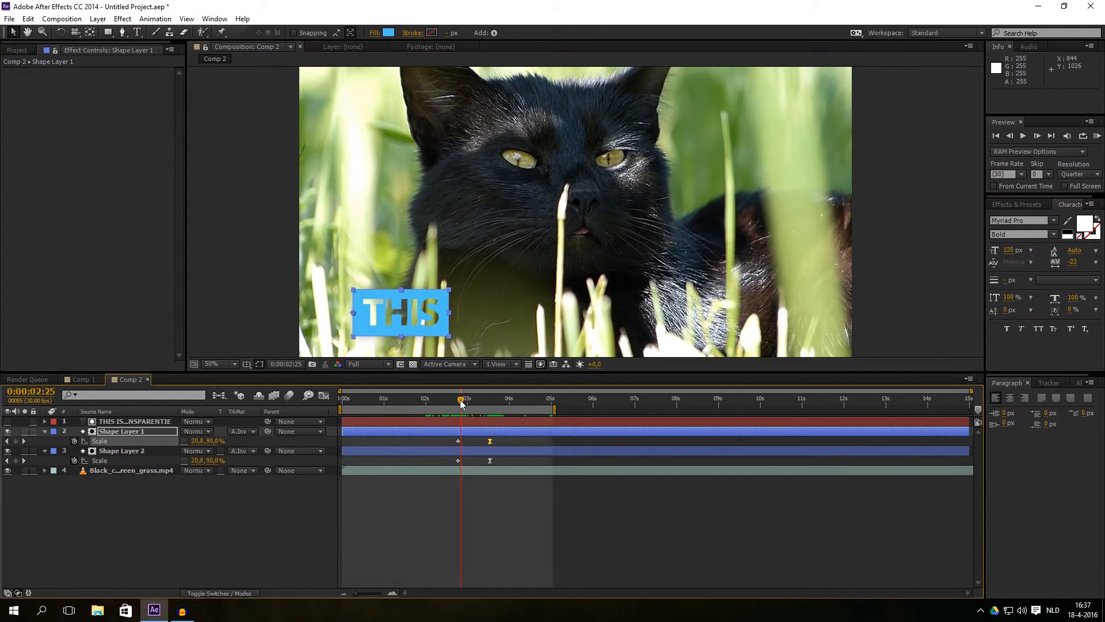
pyautogui.click(265, 529)
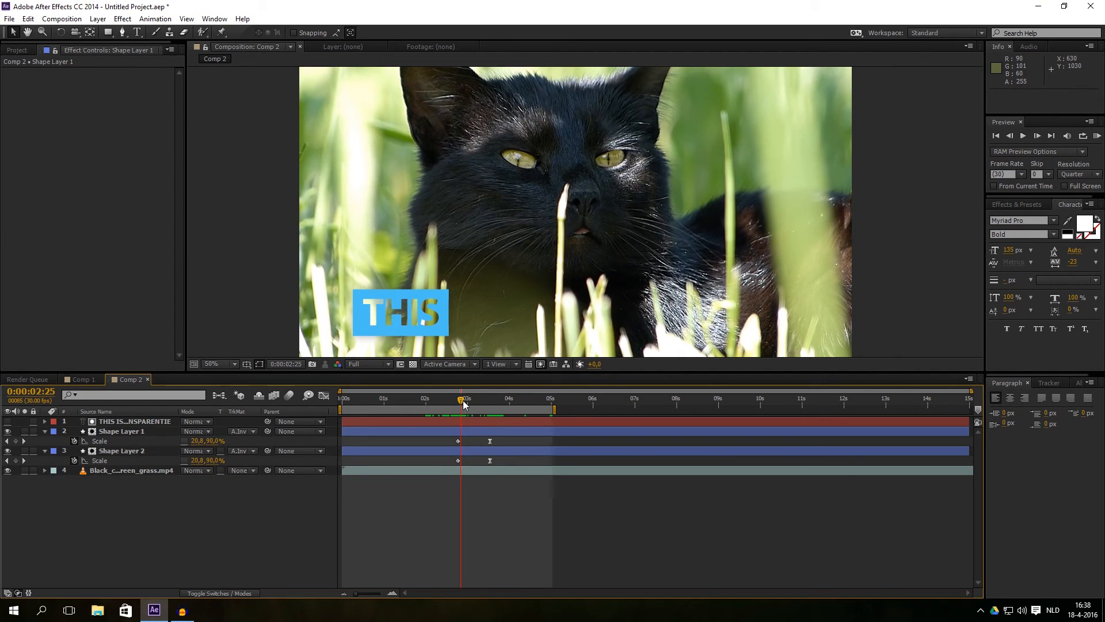
pyautogui.scroll(-2, 618, 241)
pyautogui.scroll(2, 619, 241)
pyautogui.scroll(-2, 546, 255)
pyautogui.moveTo(463, 403); pyautogui.dragTo(460, 403)
pyautogui.scroll(1, 536, 235)
pyautogui.scroll(-1, 536, 235)
pyautogui.moveTo(460, 403); pyautogui.dragTo(463, 402)
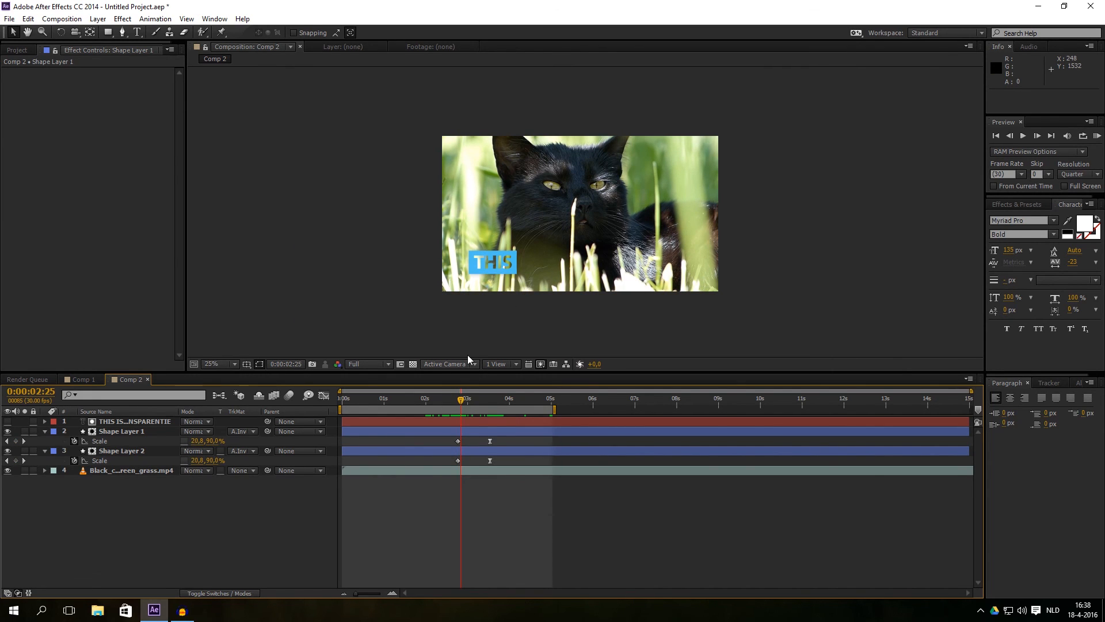